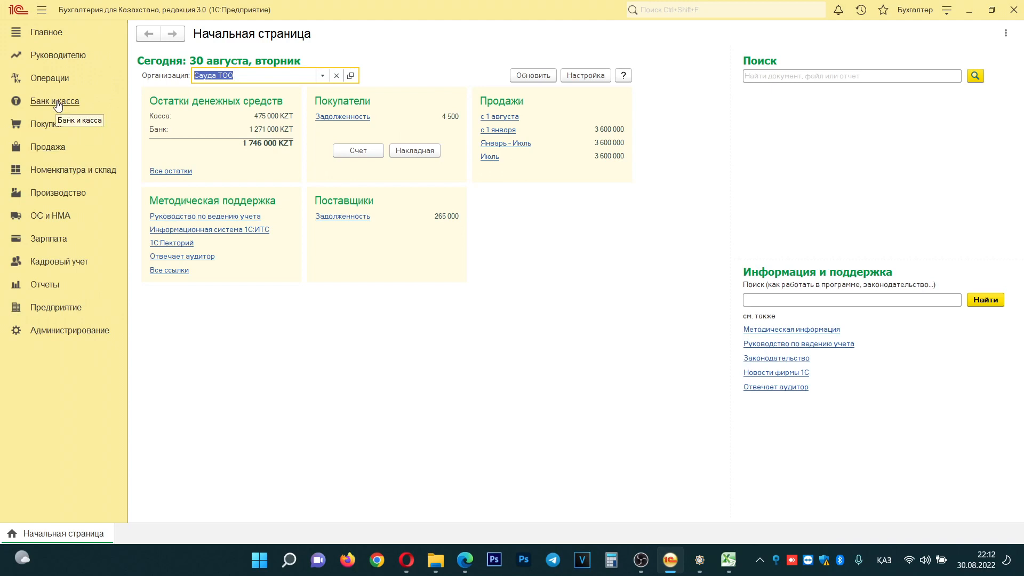
# Open the list of Списания ТМЗ documents in the Номенклатура и склад section and look over the July and August entries.
pyautogui.click(70, 173)
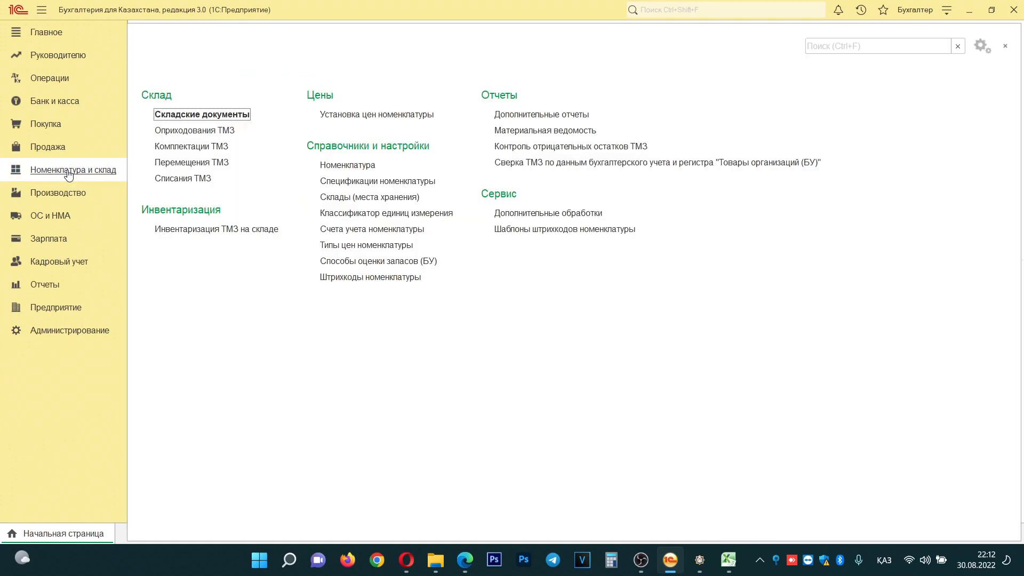
pyautogui.click(188, 180)
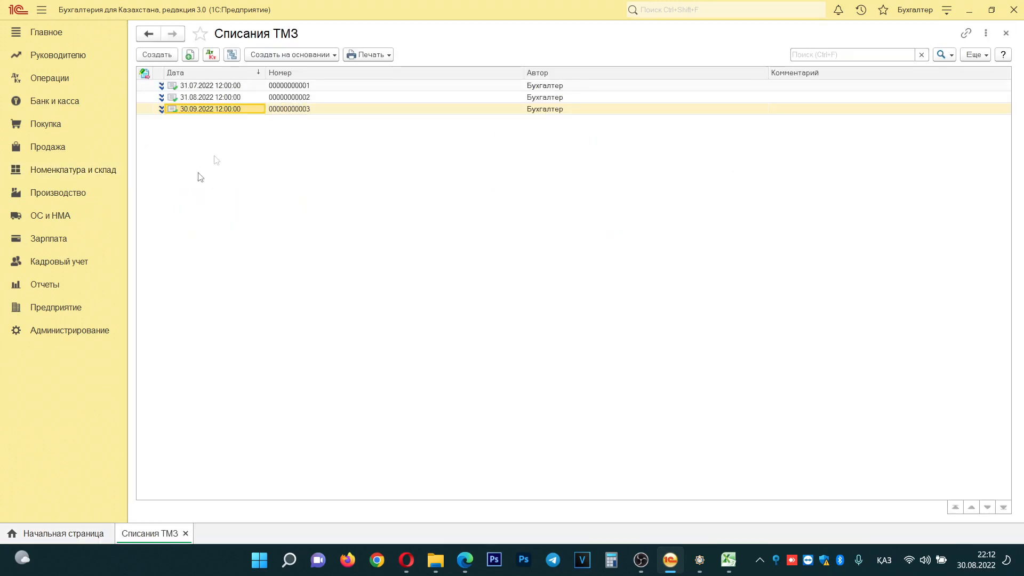
pyautogui.click(211, 87)
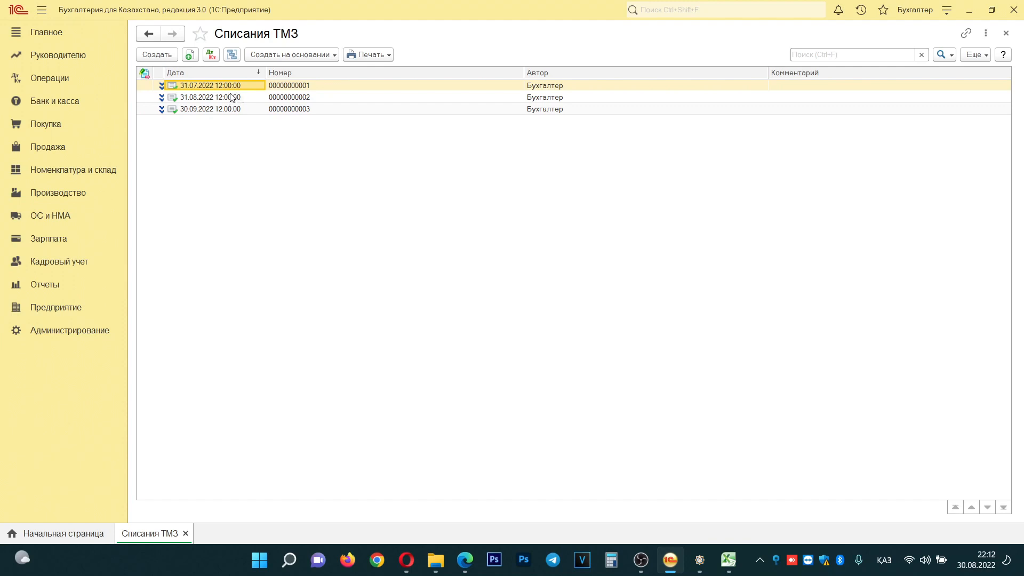
pyautogui.click(230, 99)
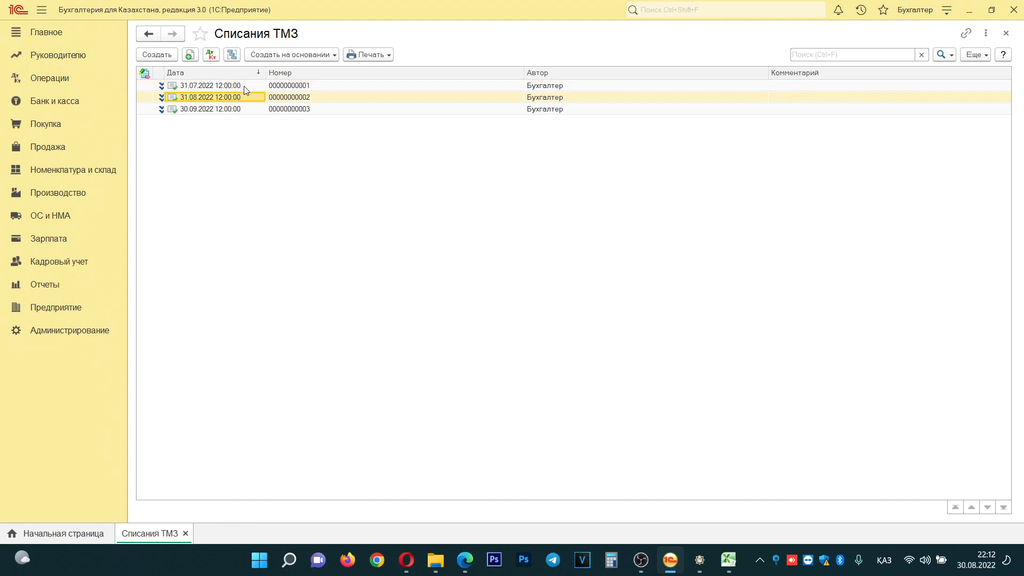
pyautogui.click(244, 85)
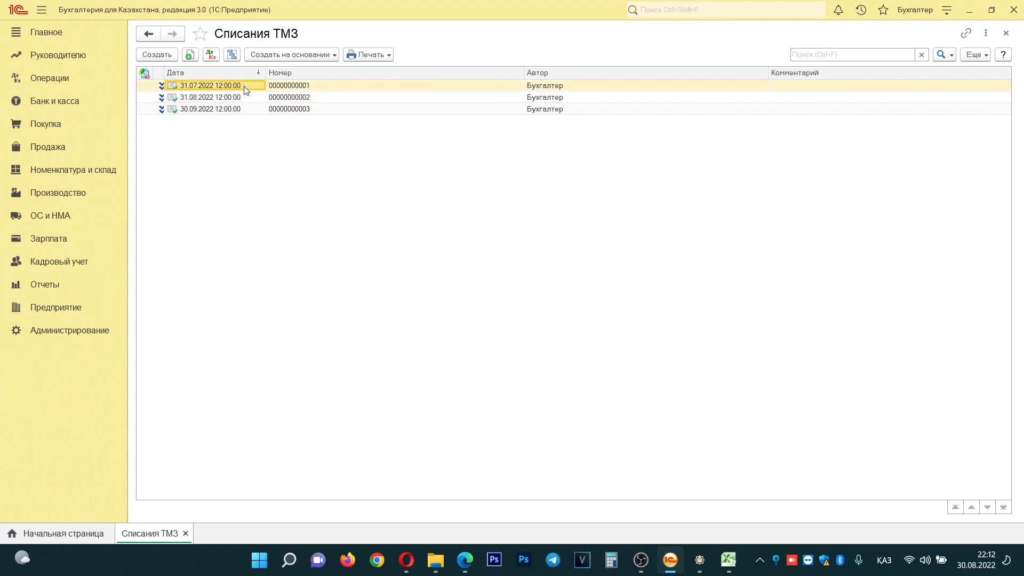
# Check the Бензин 92 quantity in the write-off document dated 31.07.2022 and close the document.
pyautogui.doubleClick(244, 85)
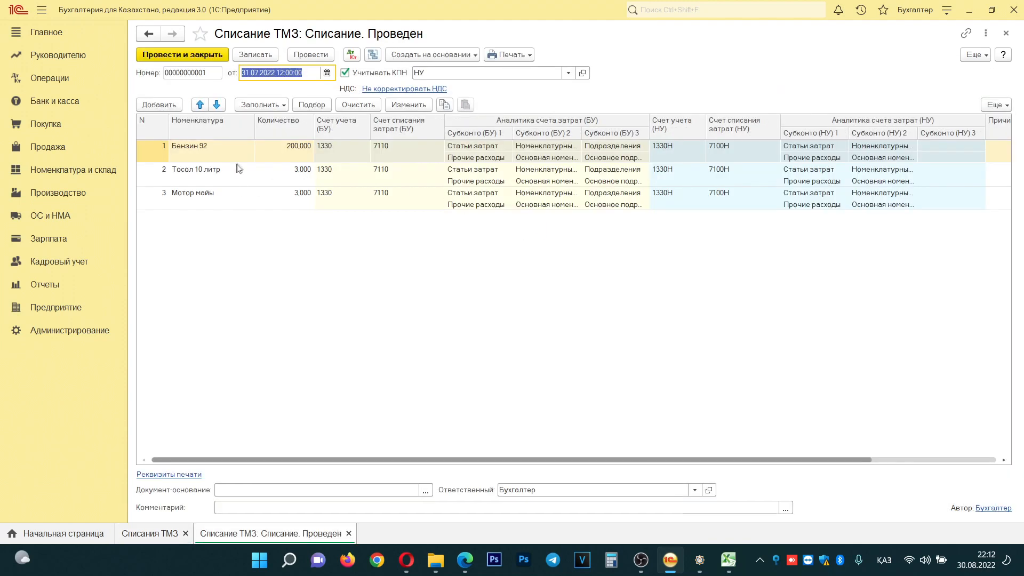
pyautogui.click(291, 153)
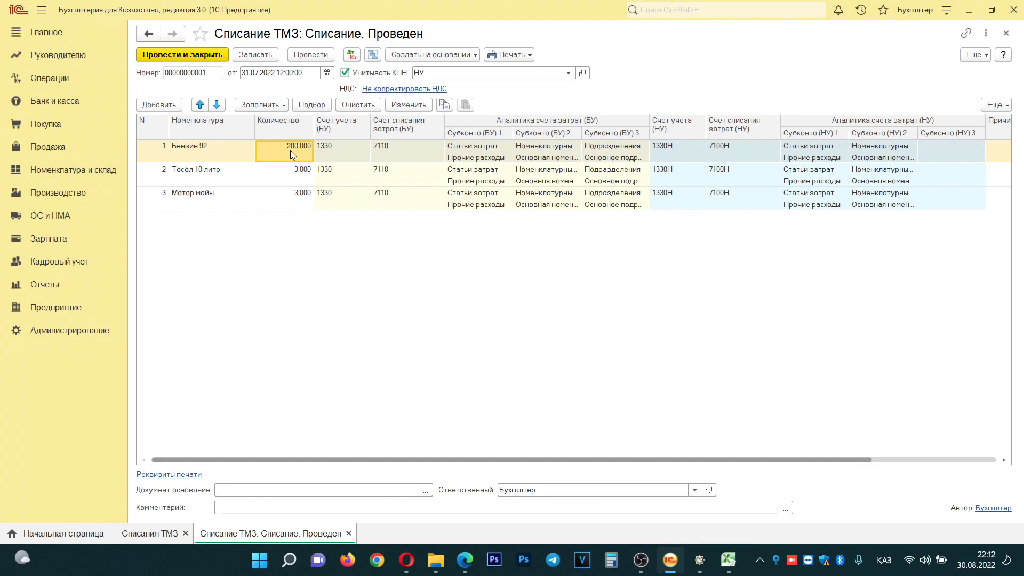
pyautogui.click(1006, 33)
# Check the Бензин 92 quantities in the write-off documents dated 31.08.2022 and 30.09.2022, closing each one.
pyautogui.doubleClick(258, 97)
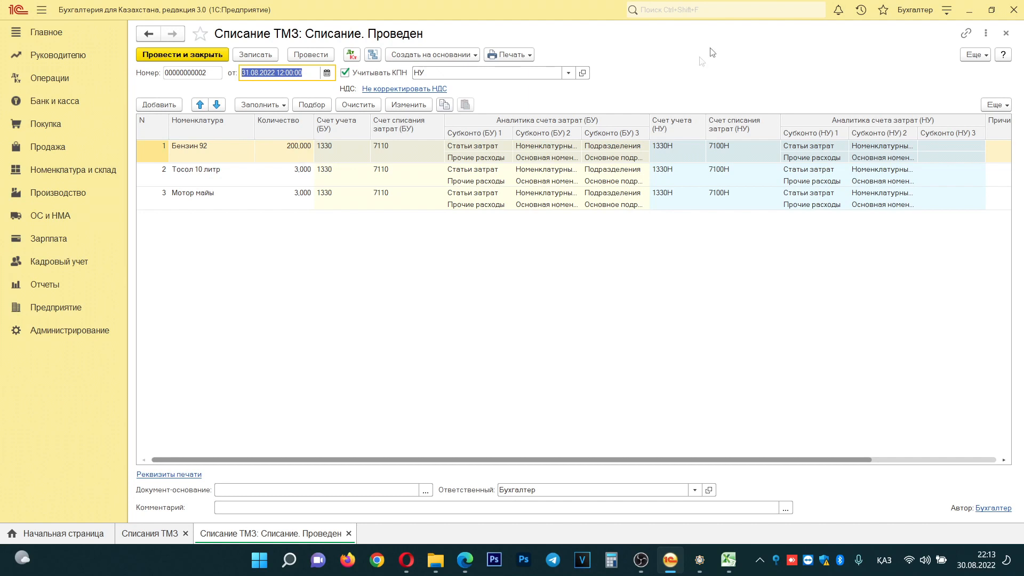
pyautogui.click(1010, 33)
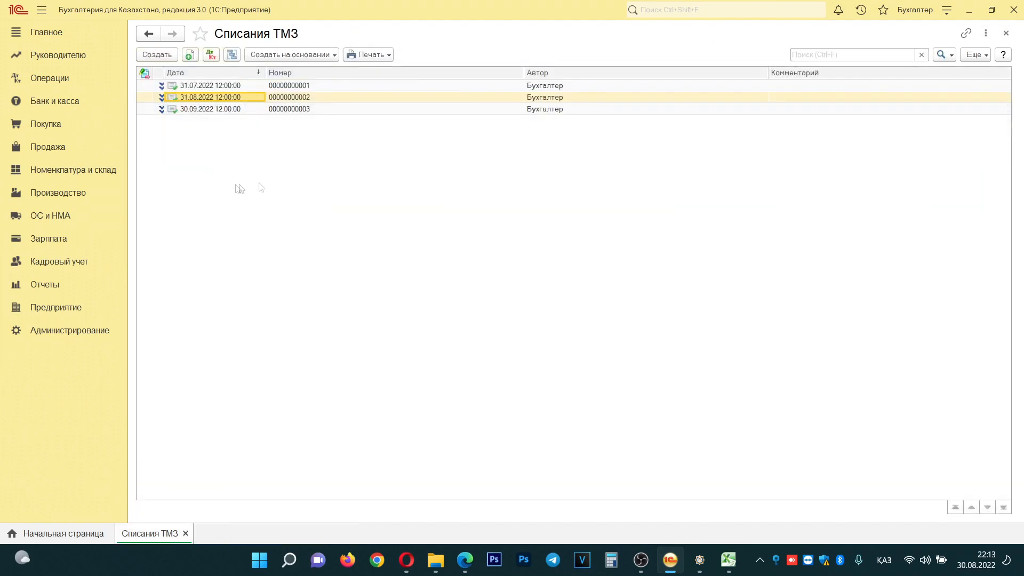
pyautogui.doubleClick(208, 108)
pyautogui.click(286, 157)
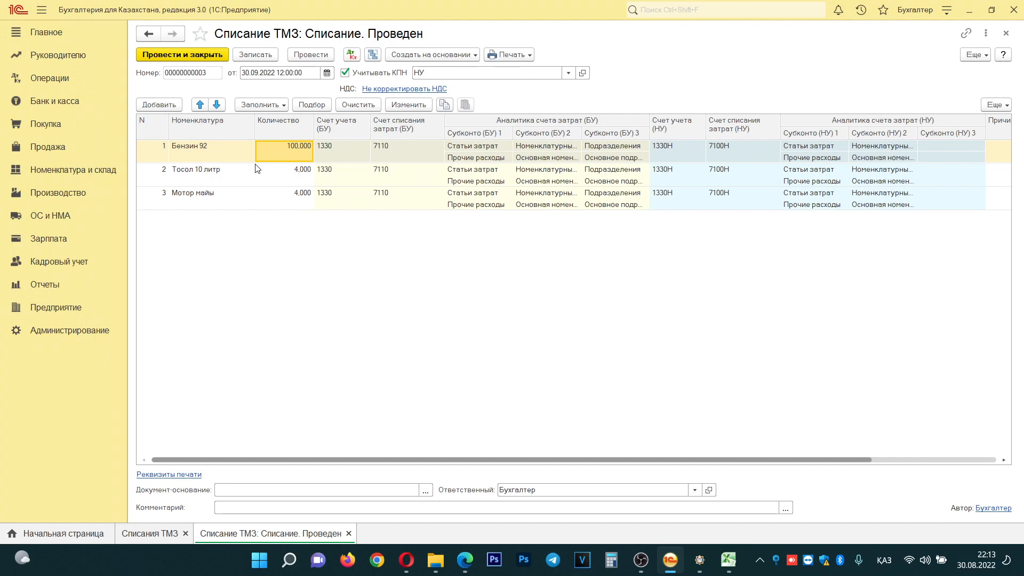
pyautogui.click(1005, 33)
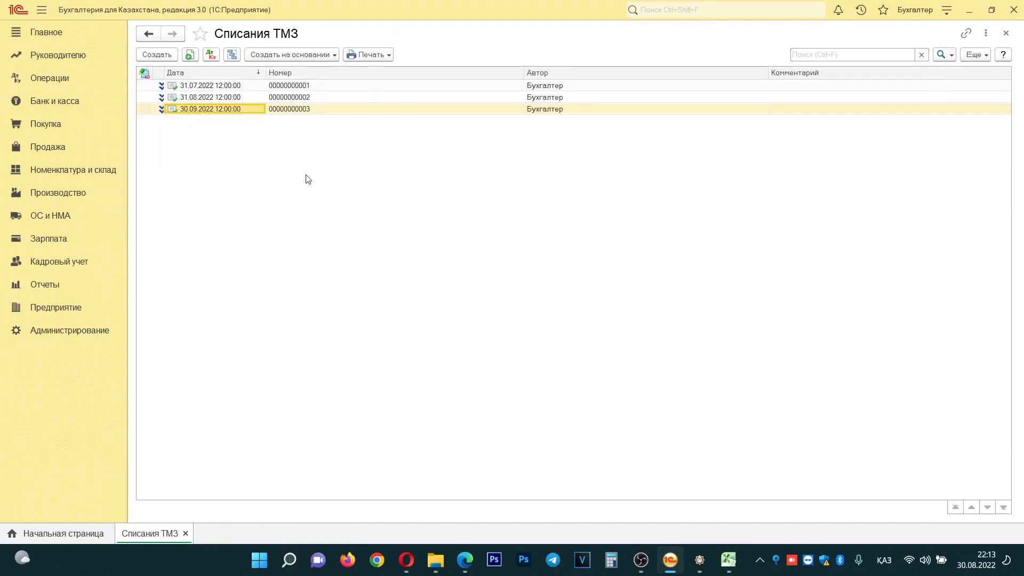
# Switch to the Формула ФНО 870.00 workbook in Excel and examine the monthly table's title, headings and petrol cells.
pyautogui.click(729, 559)
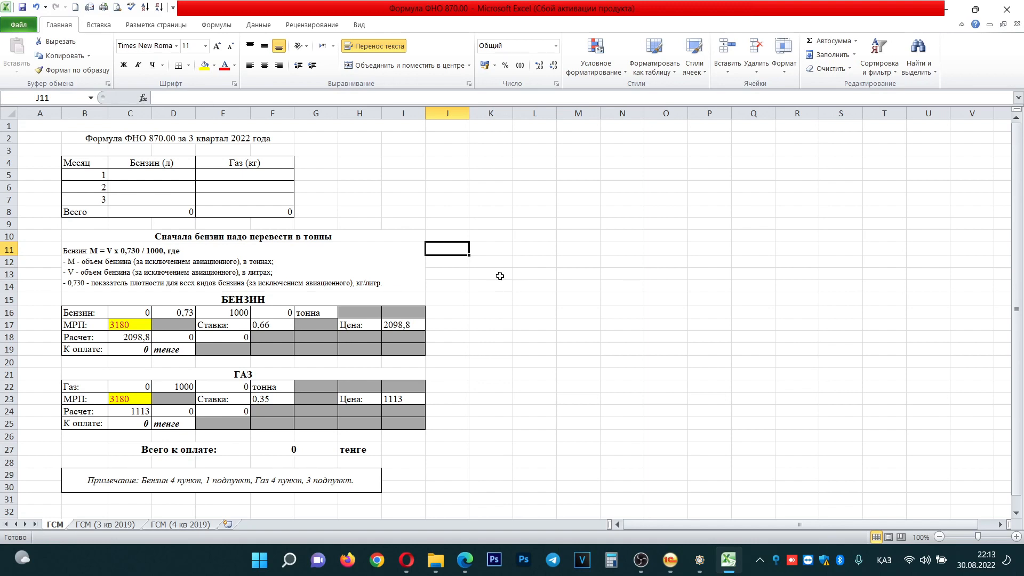
pyautogui.click(166, 139)
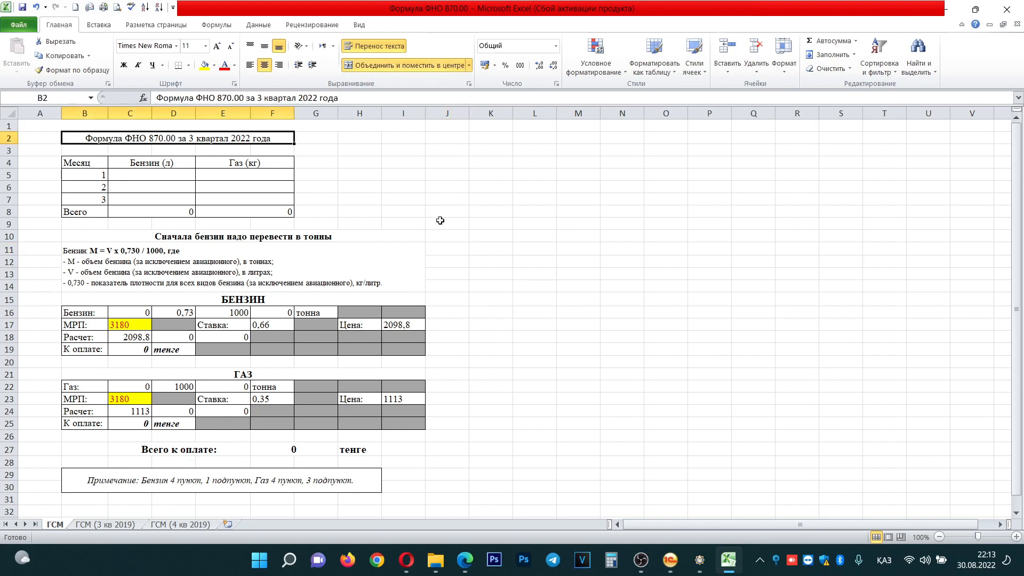
pyautogui.click(81, 164)
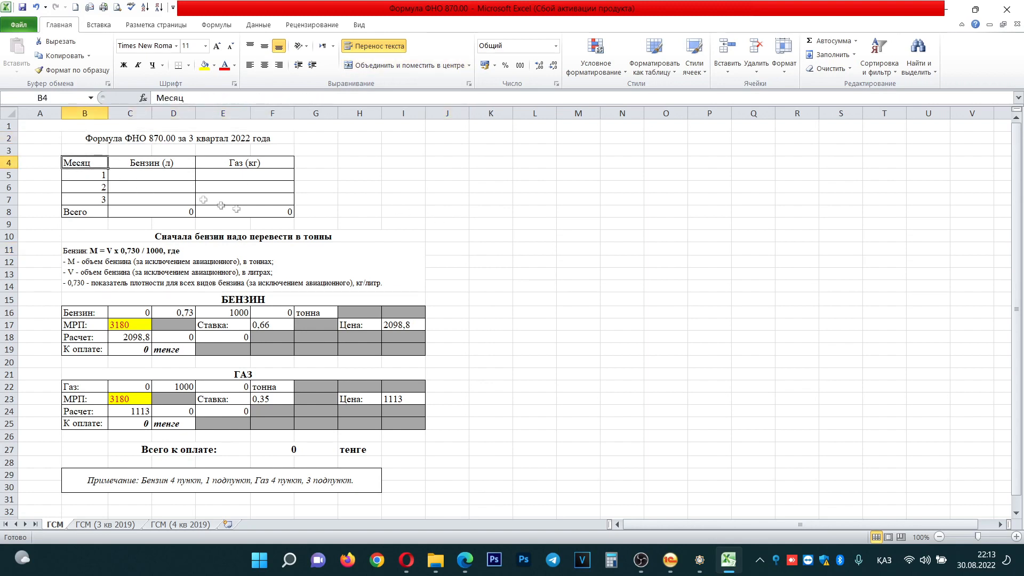
pyautogui.click(158, 159)
pyautogui.click(239, 163)
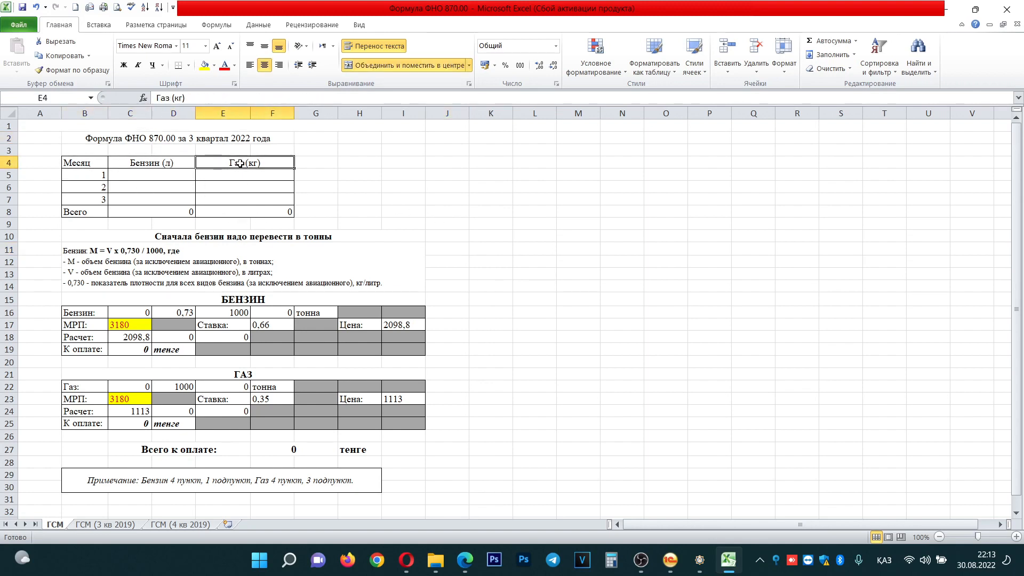
pyautogui.click(153, 177)
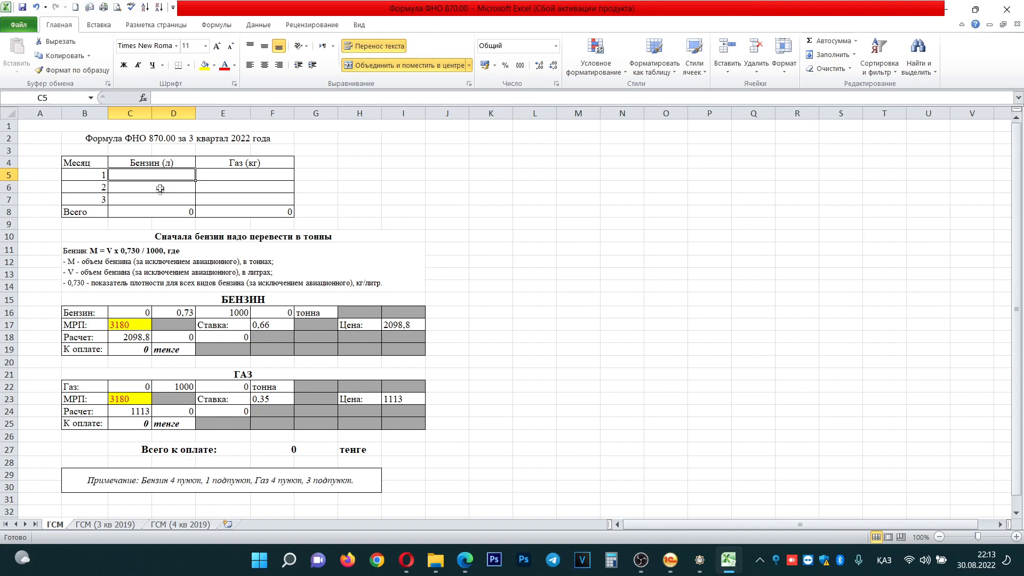
pyautogui.click(160, 189)
pyautogui.click(163, 198)
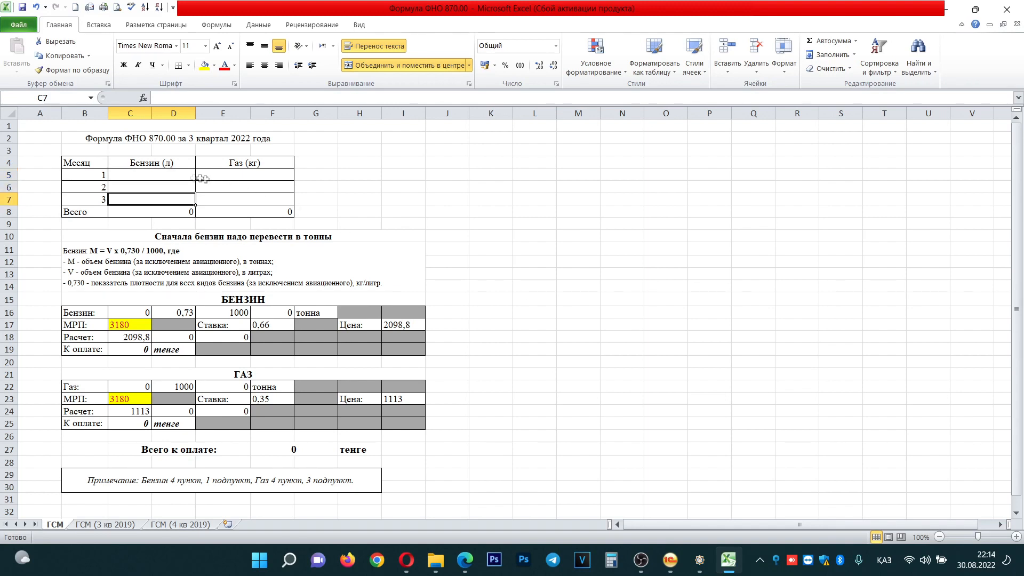
pyautogui.click(178, 174)
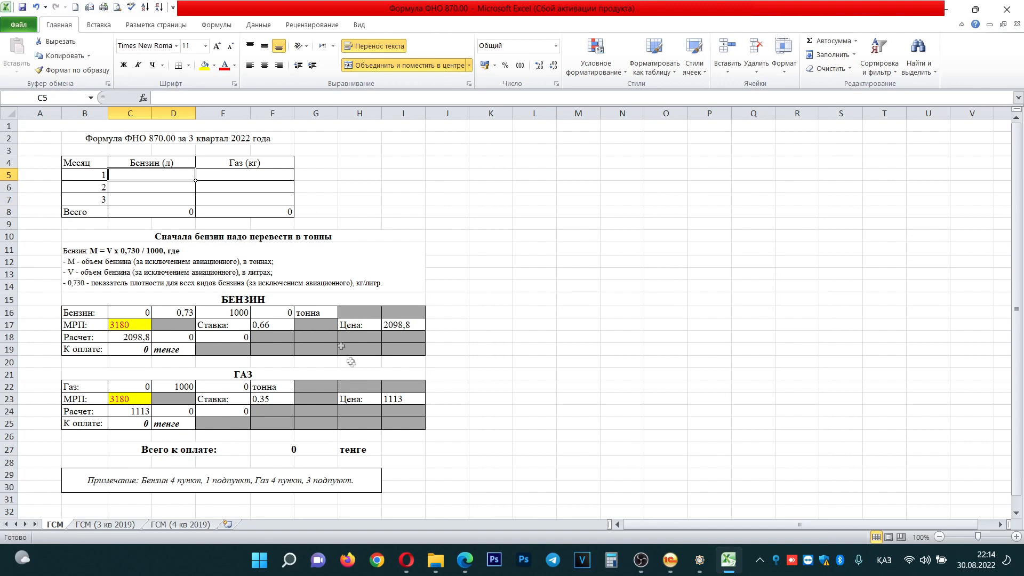
# Examine the petrol density coefficient, the МРП and Ставка values for petrol and gas, and the gas calculation formula.
pyautogui.click(180, 312)
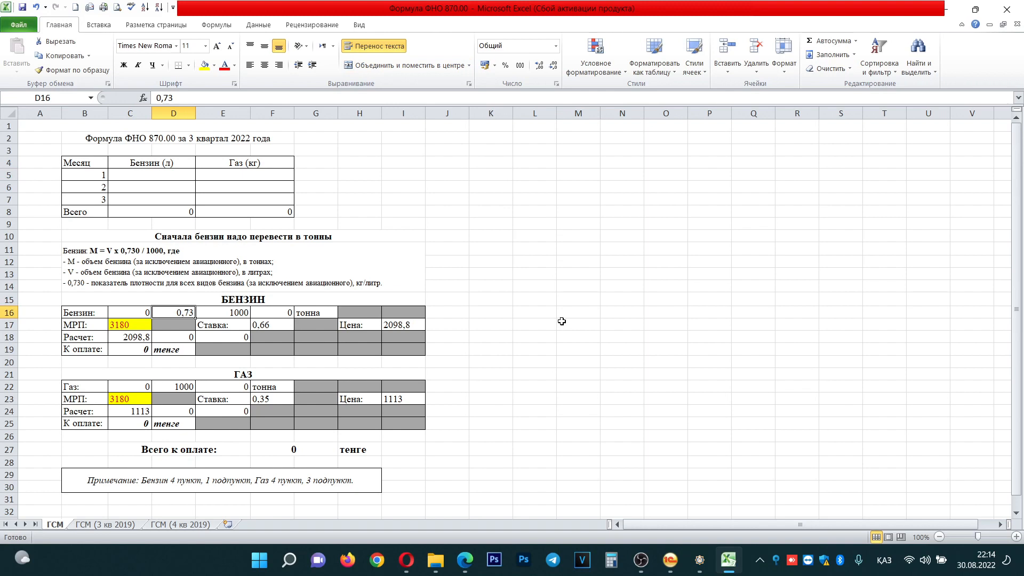
pyautogui.click(125, 328)
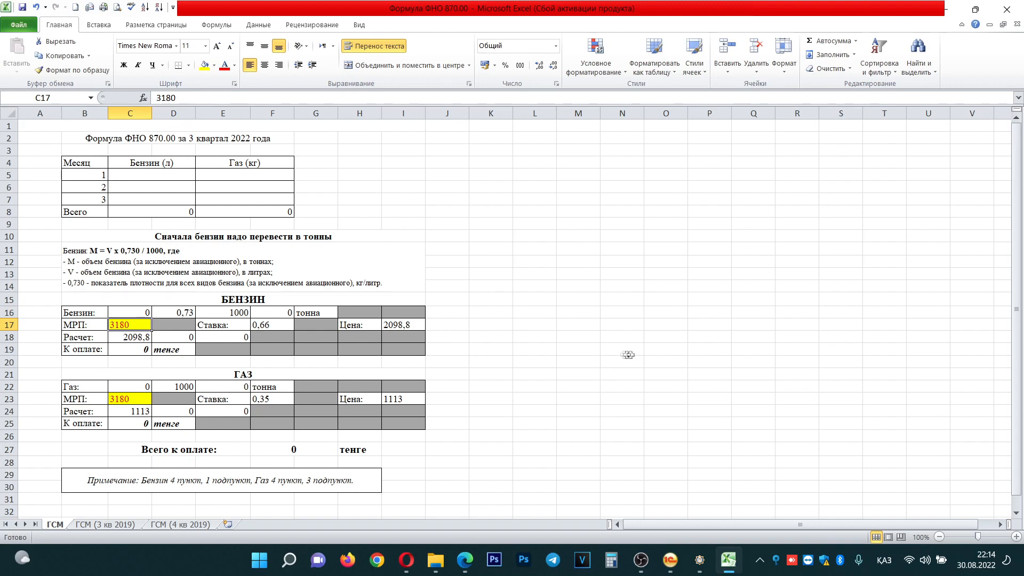
pyautogui.click(81, 324)
pyautogui.click(139, 328)
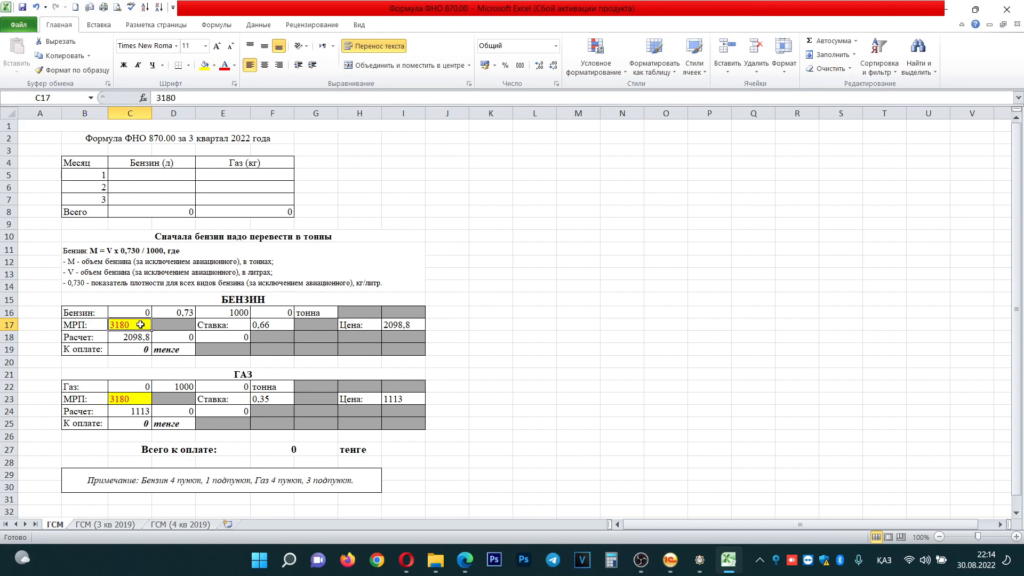
pyautogui.click(134, 399)
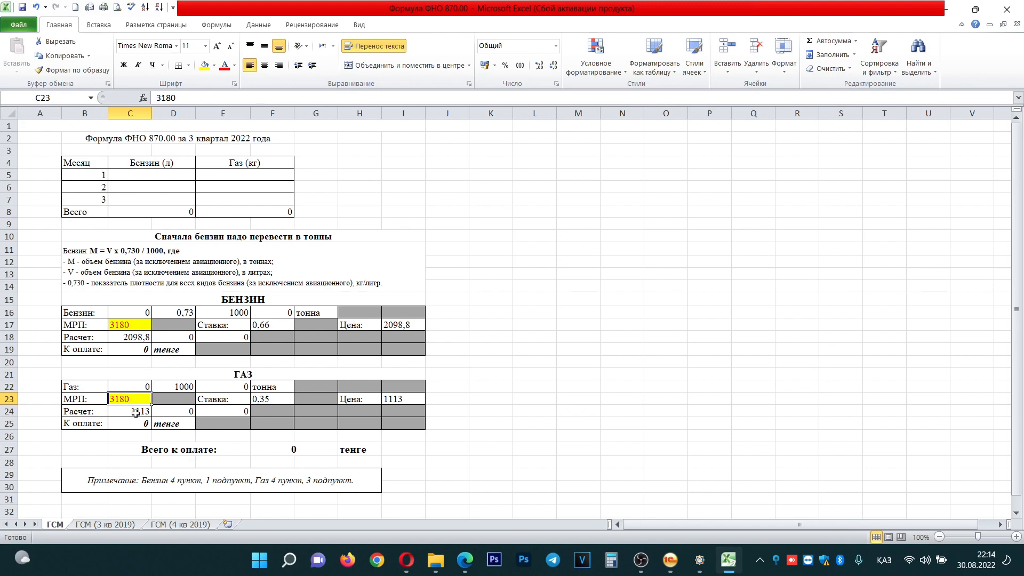
pyautogui.click(136, 413)
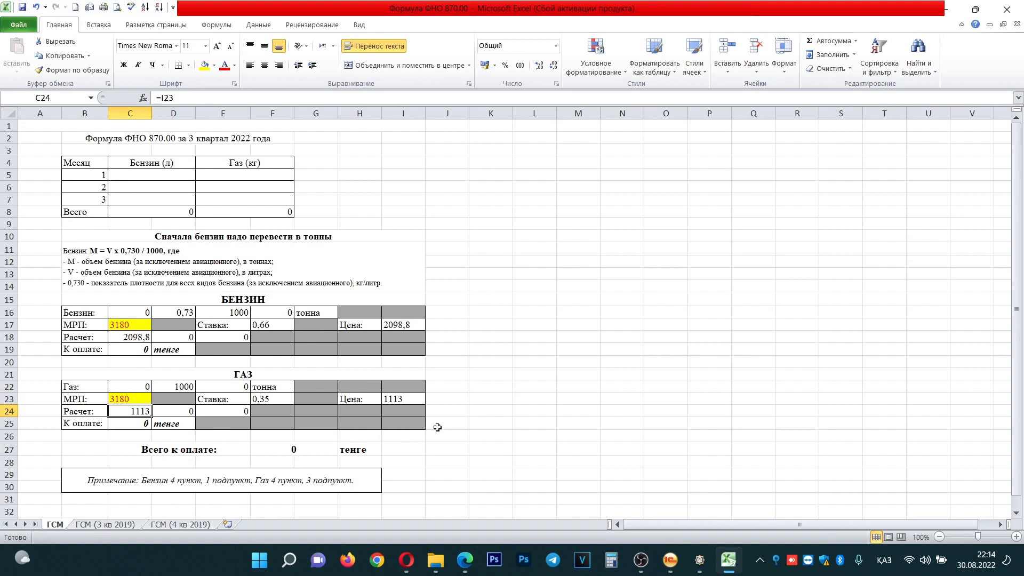
pyautogui.click(276, 399)
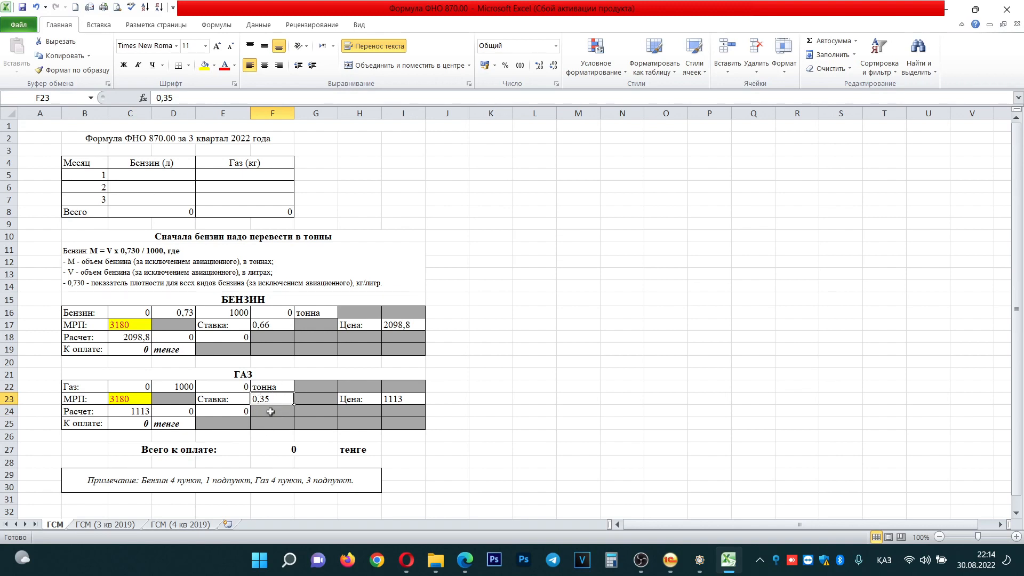
pyautogui.click(272, 328)
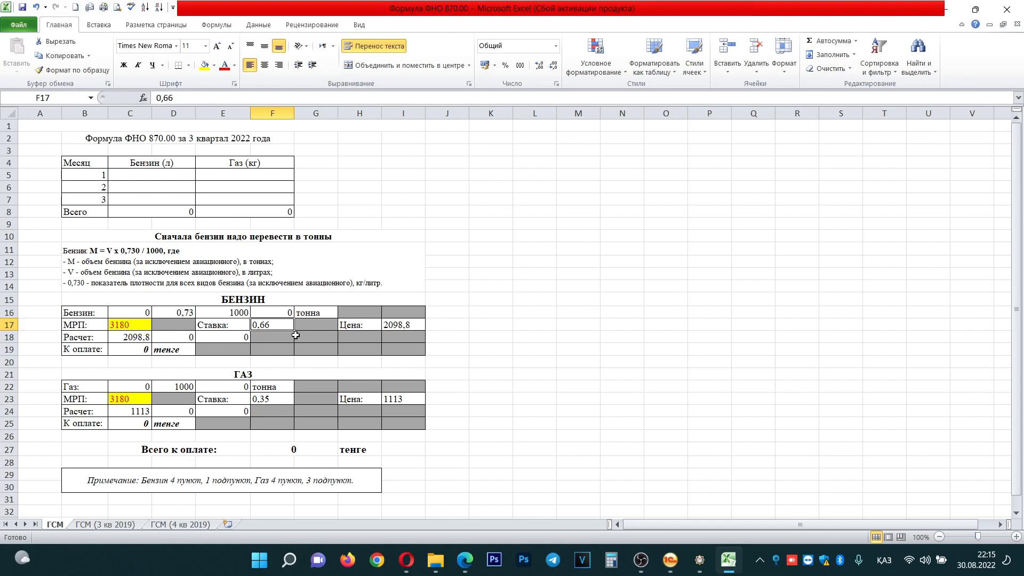
# Fill the Бензин (л) column with 200 for month 1, 200 for month 2 and 100 for month 3.
pyautogui.click(156, 175)
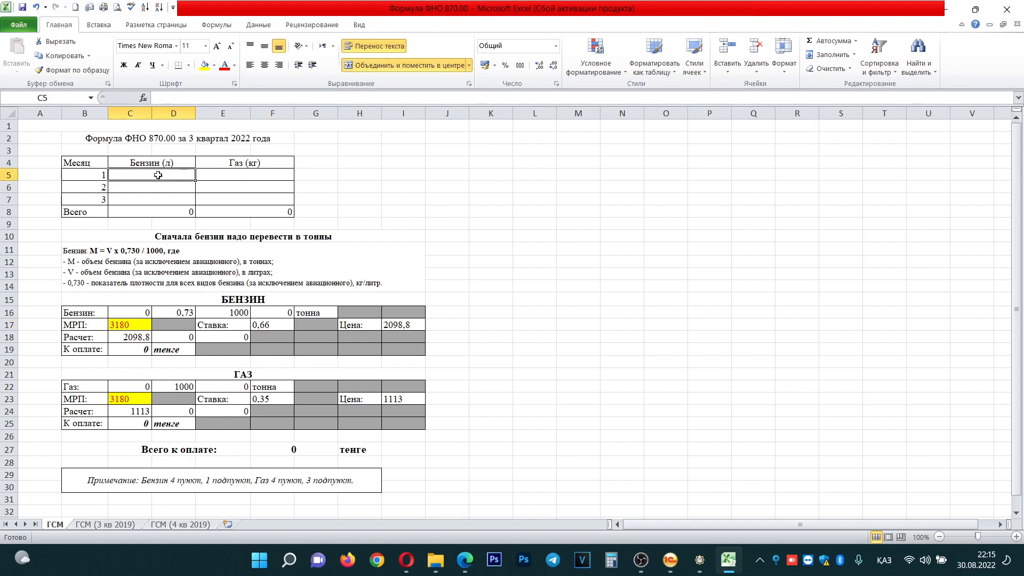
pyautogui.write('200')
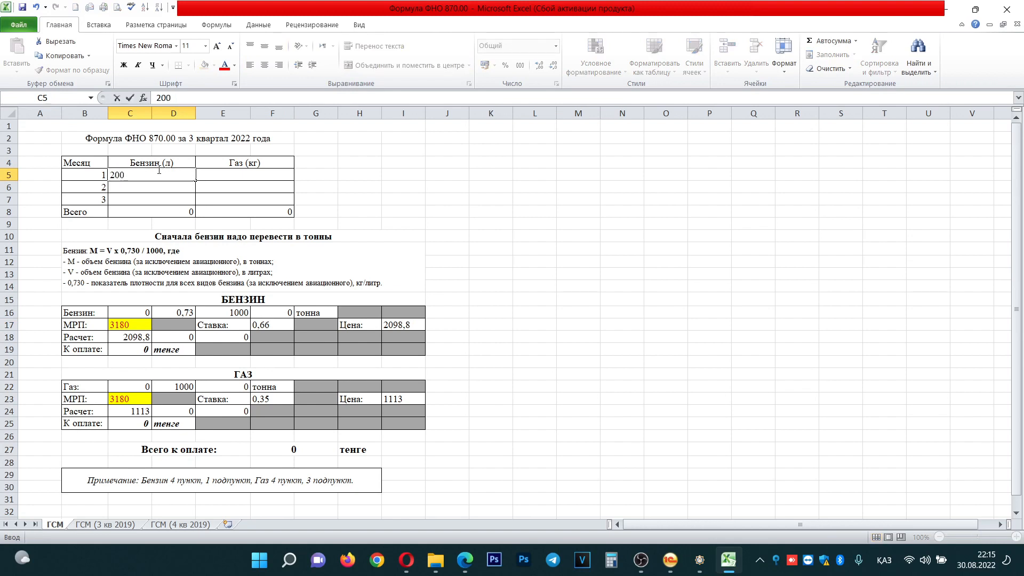
pyautogui.press('Return')
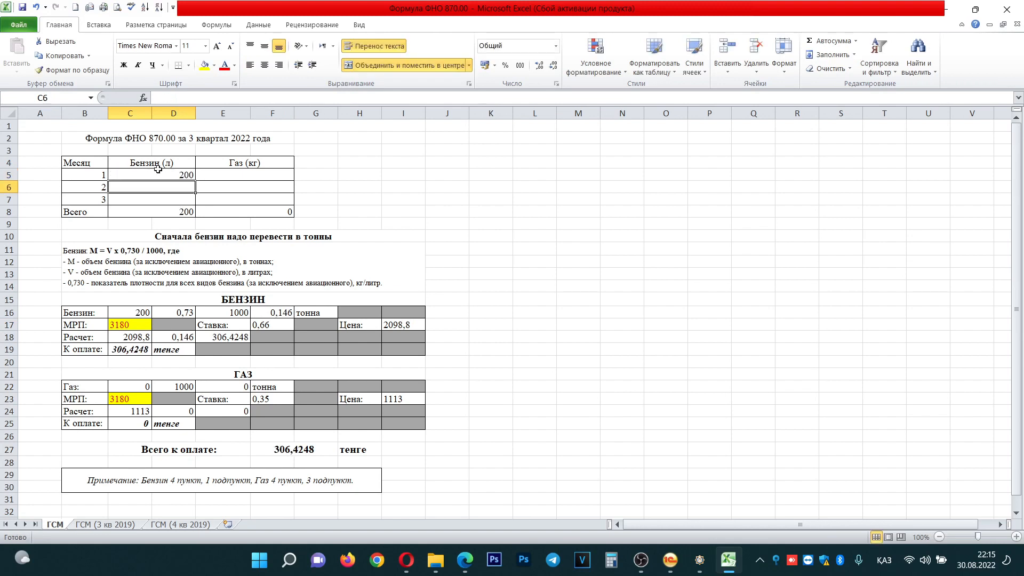
pyautogui.write('200')
pyautogui.press('Return')
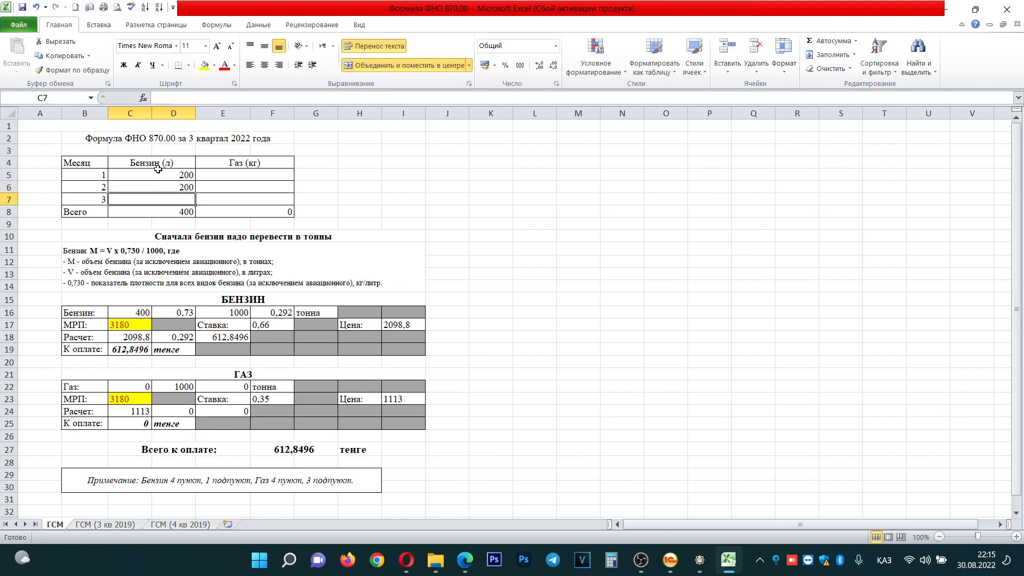
pyautogui.write('100')
pyautogui.hotkey('ctrl', 'Return')
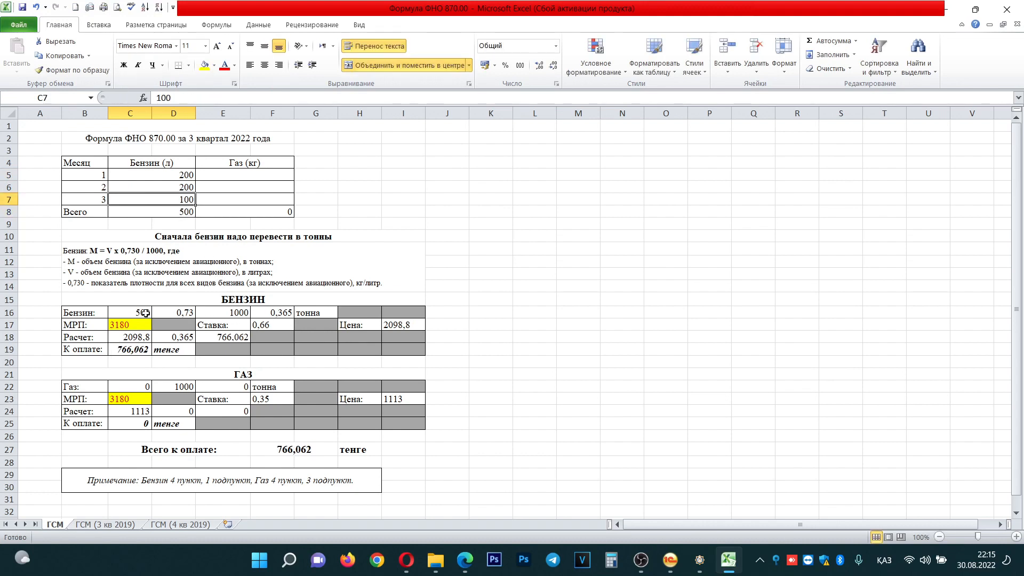
# Inspect the petrol litres-to-tonnes calculation in row 16, including the source cells and the formula in F16.
pyautogui.click(138, 313)
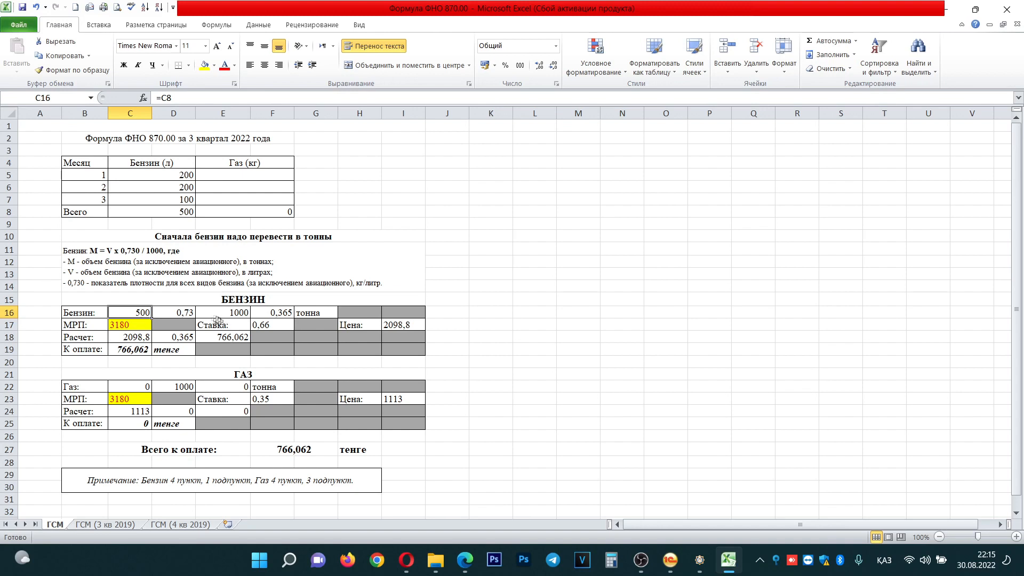
pyautogui.click(179, 313)
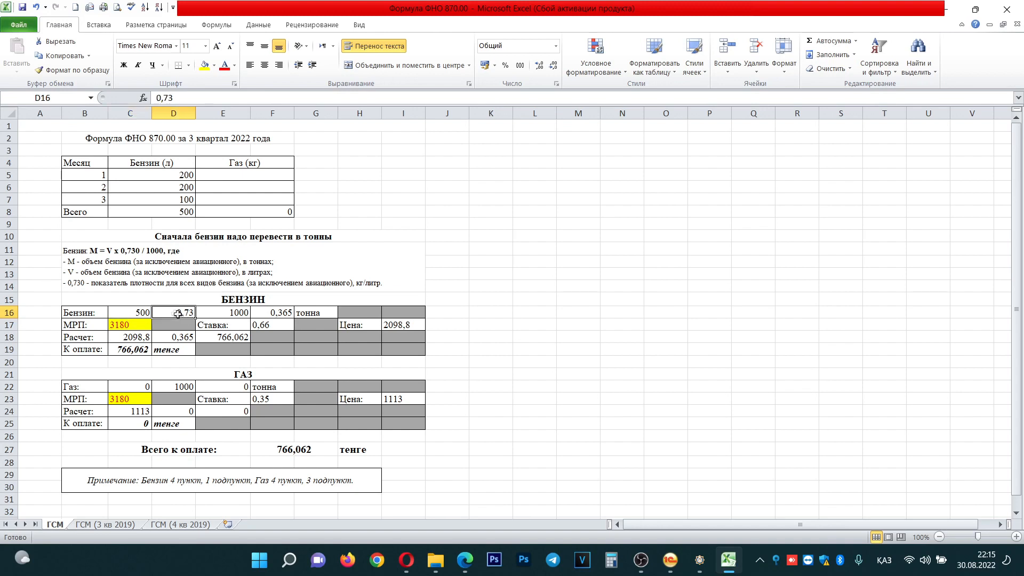
pyautogui.click(230, 315)
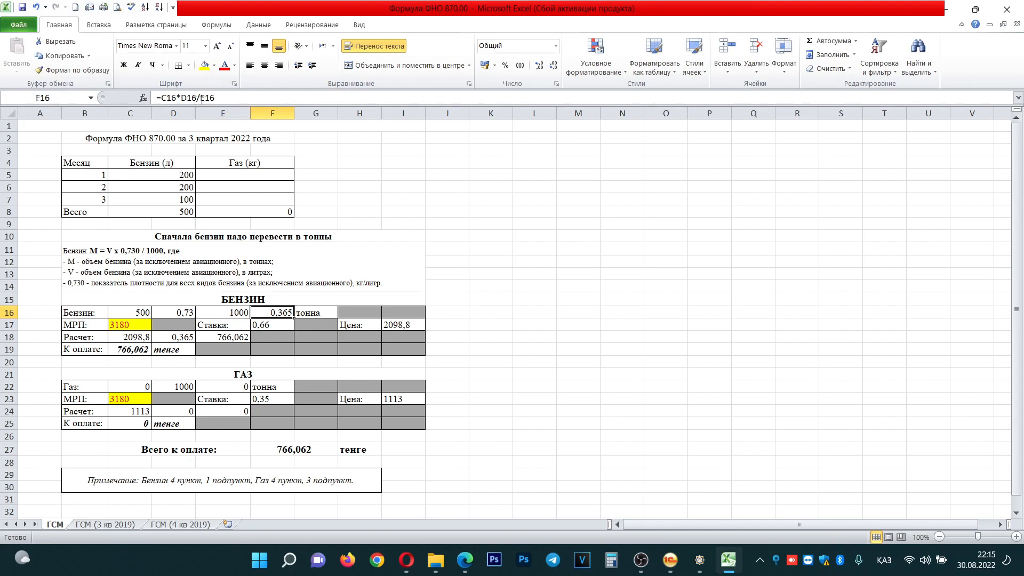
pyautogui.click(239, 95)
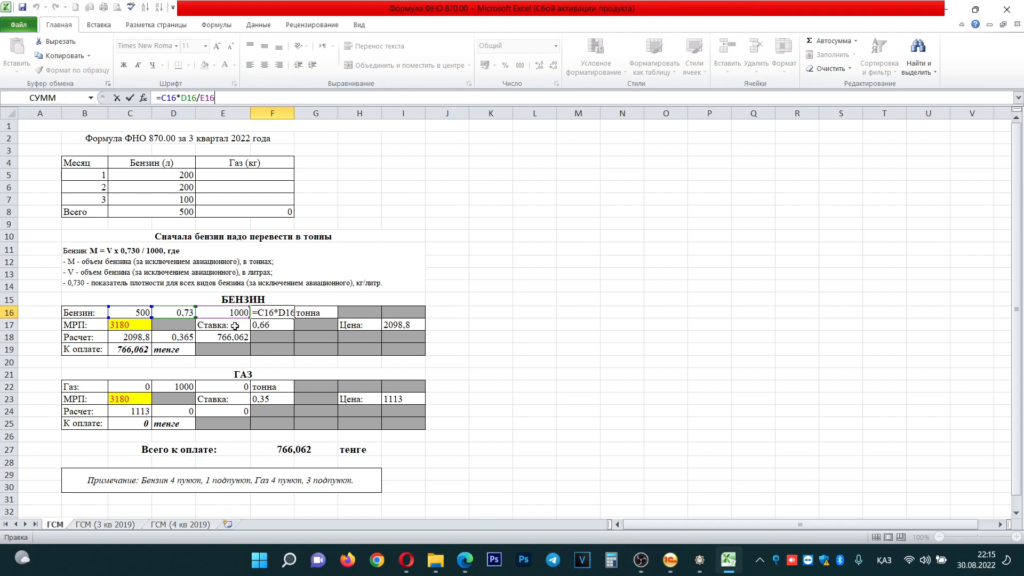
pyautogui.click(590, 309)
pyautogui.click(284, 313)
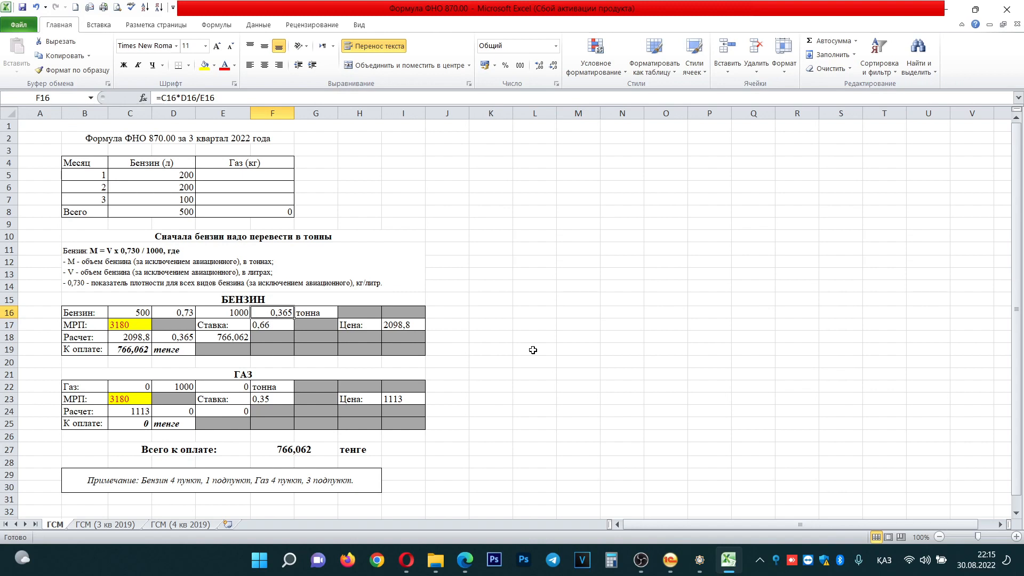
# Inspect the petrol price calculation in row 17, its МРП, Ставка and Цена cells, and the К оплате amount in C19.
pyautogui.click(131, 326)
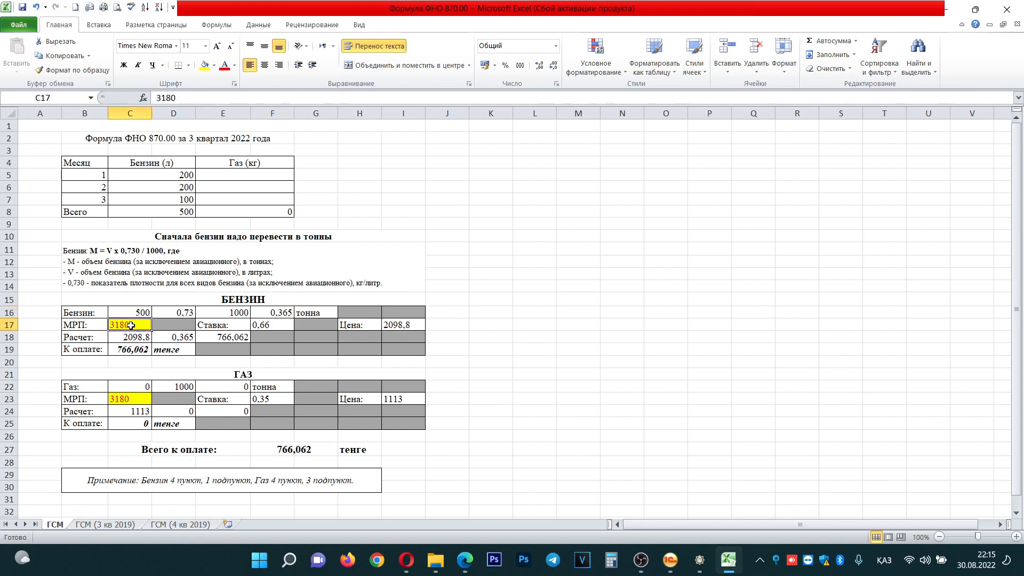
pyautogui.click(279, 326)
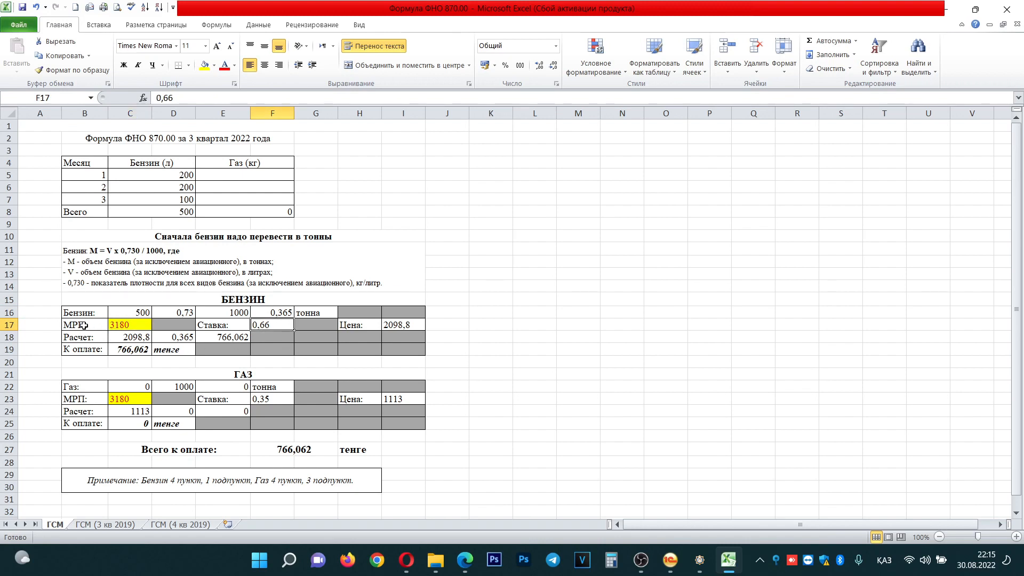
pyautogui.click(128, 326)
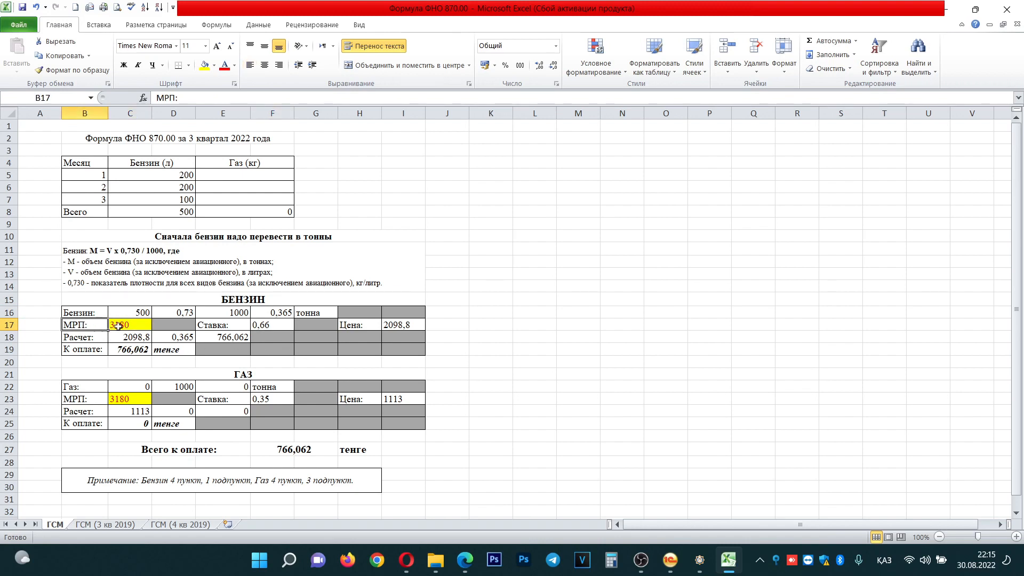
pyautogui.click(264, 326)
pyautogui.click(406, 326)
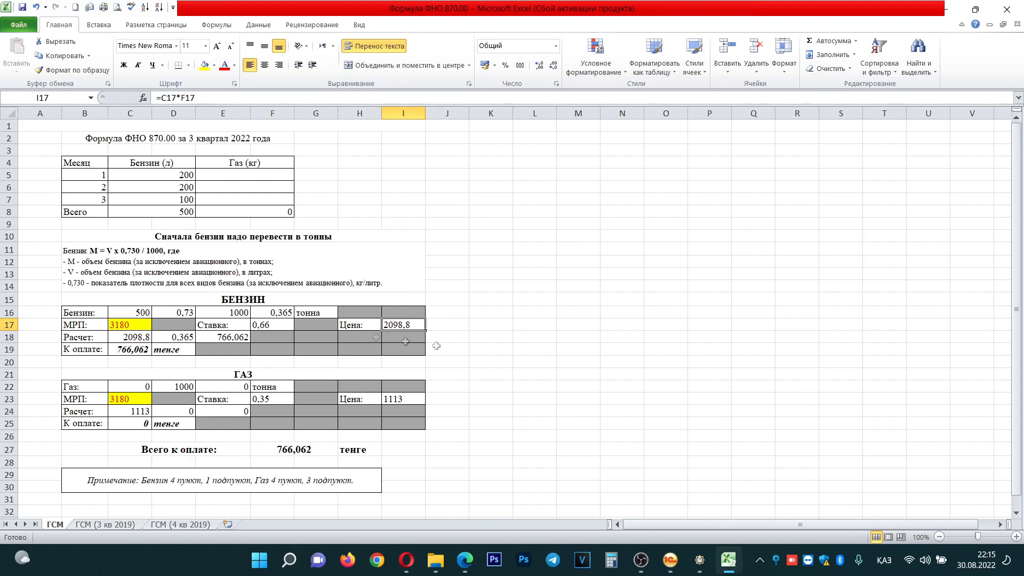
pyautogui.click(276, 314)
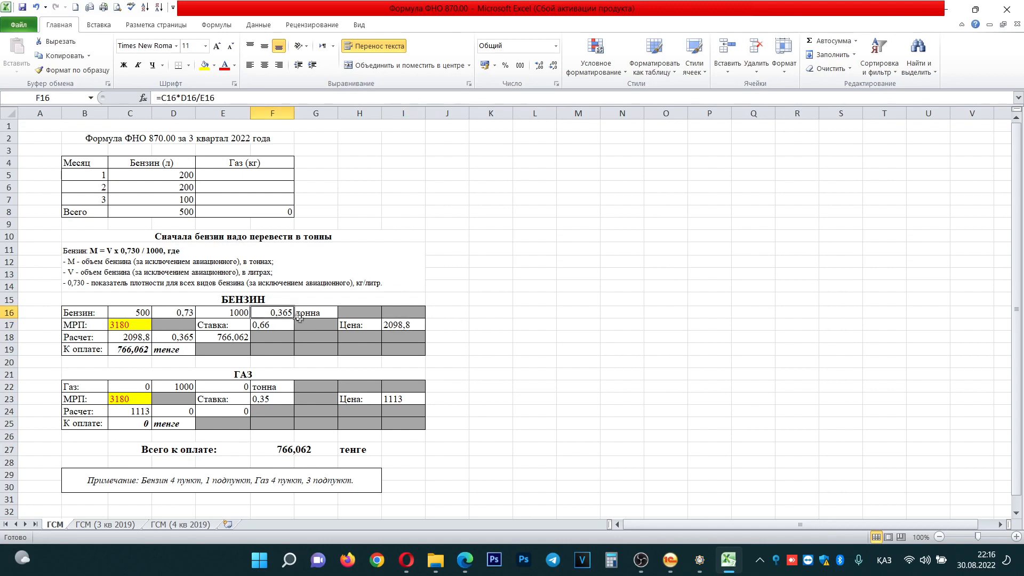
pyautogui.click(408, 325)
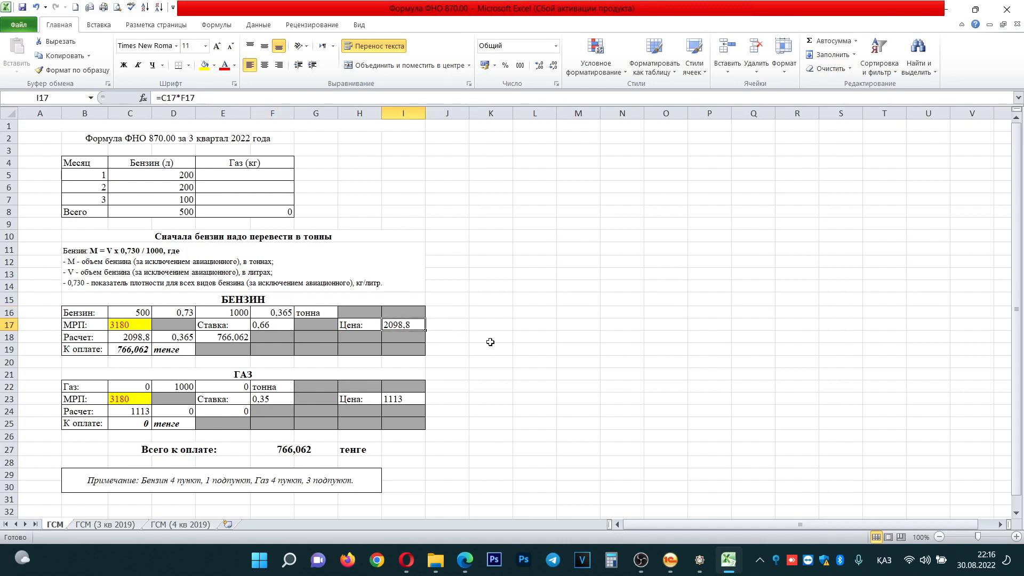
pyautogui.click(126, 350)
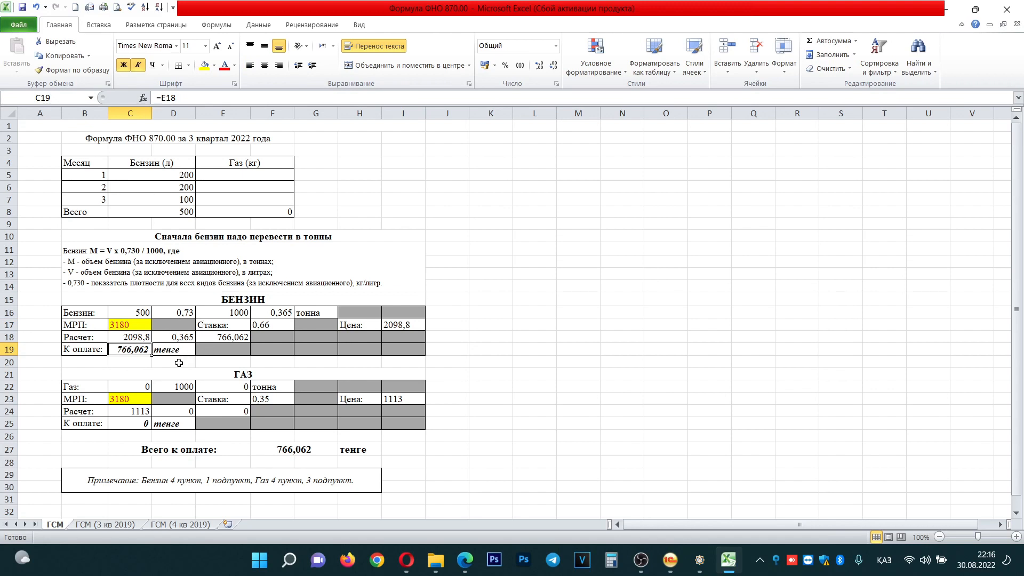
pyautogui.click(178, 363)
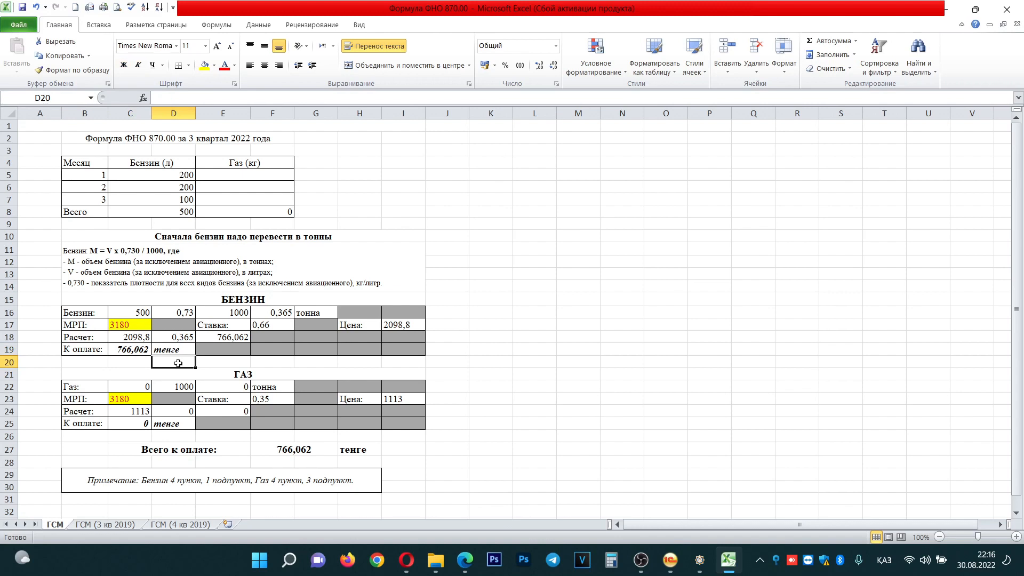
pyautogui.click(136, 350)
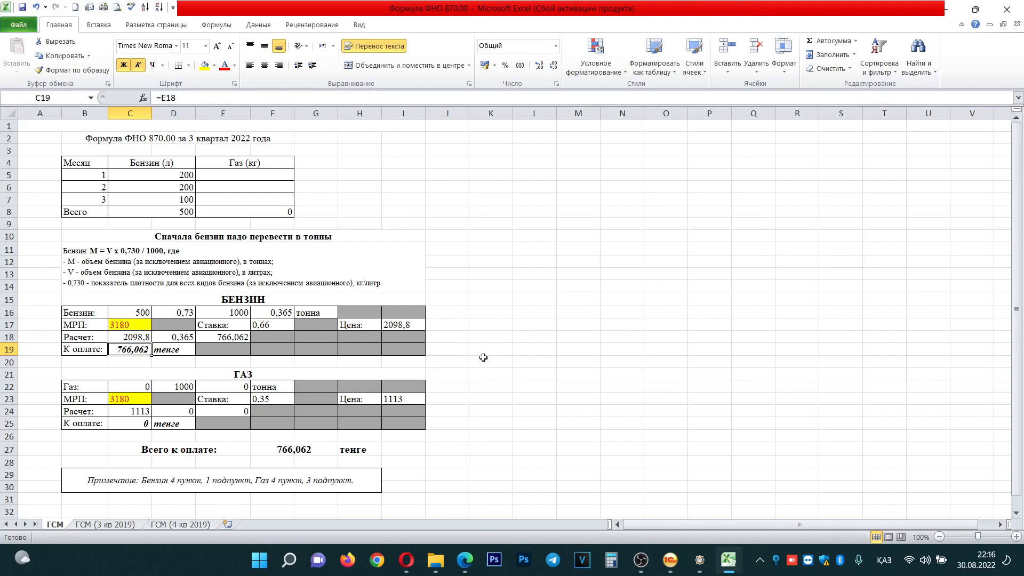
# Switch to the ФНО preparation program and create a new 870.00 declaration for 3 квартал 2022.
pyautogui.click(699, 559)
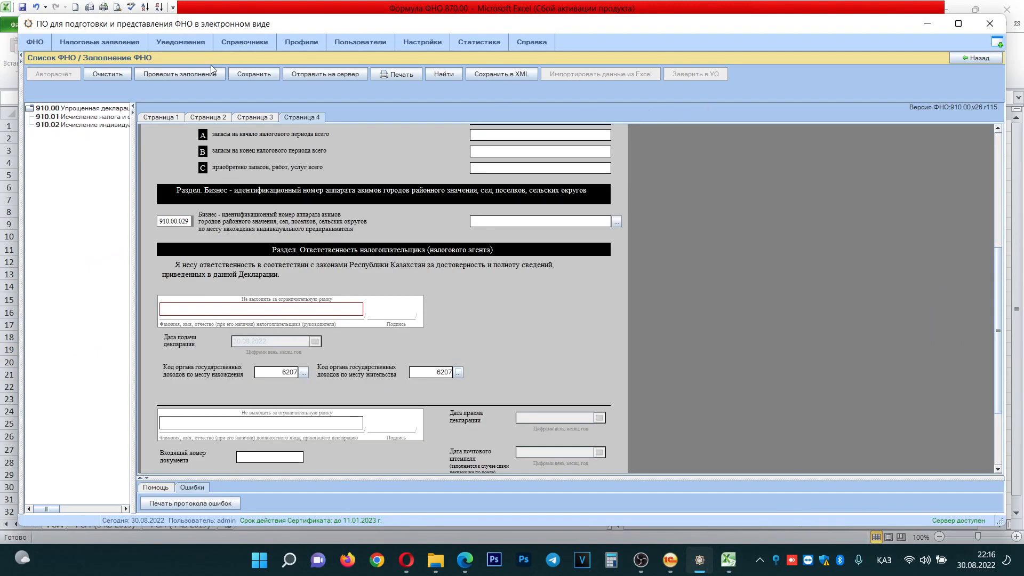
pyautogui.click(981, 59)
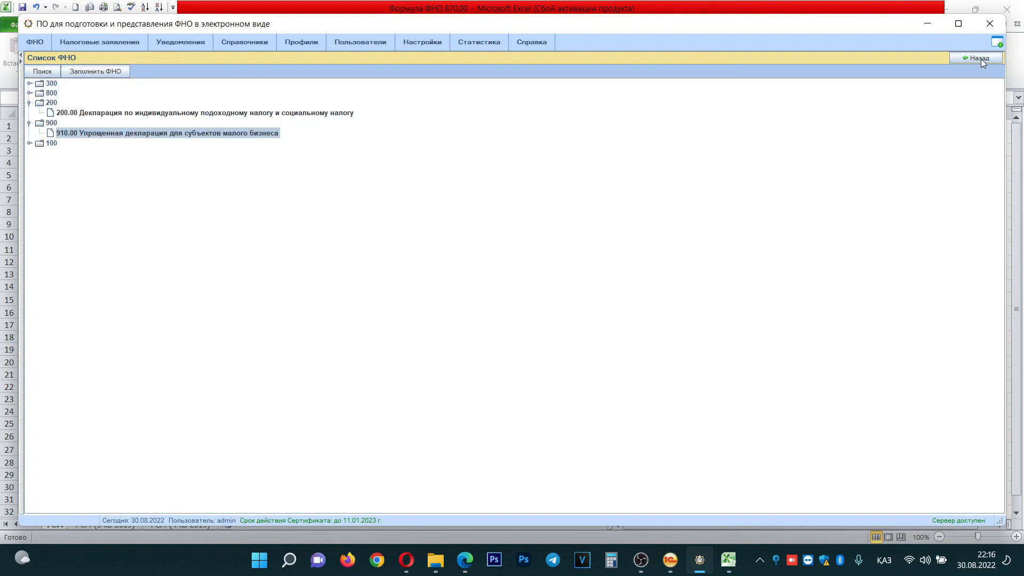
pyautogui.doubleClick(38, 94)
pyautogui.click(86, 105)
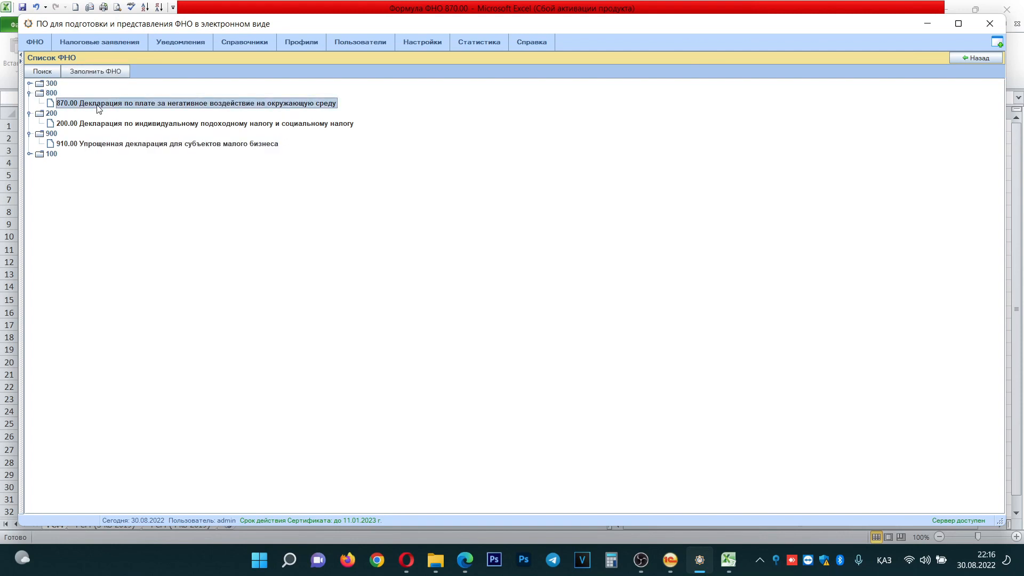
pyautogui.click(96, 72)
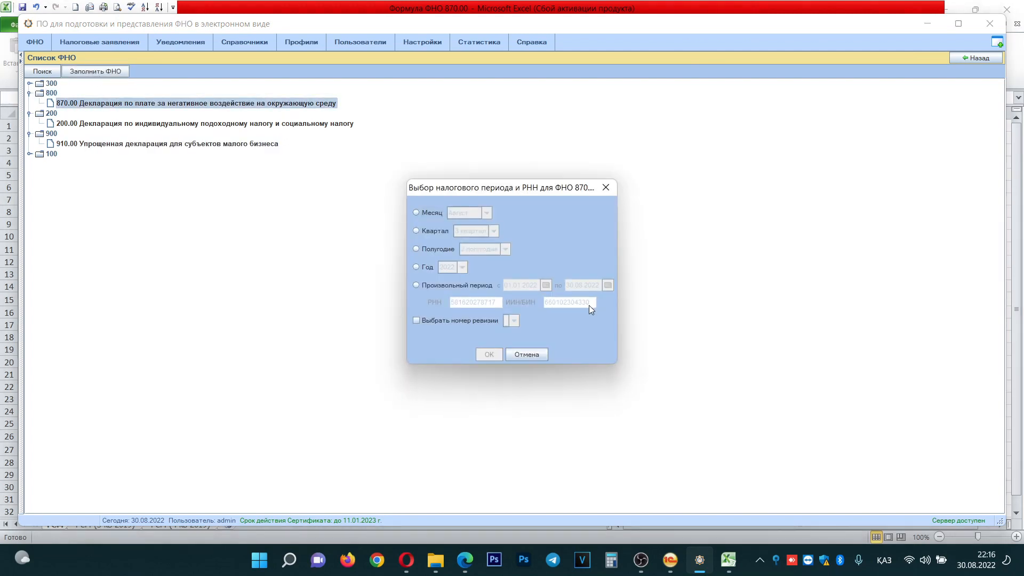
pyautogui.click(434, 231)
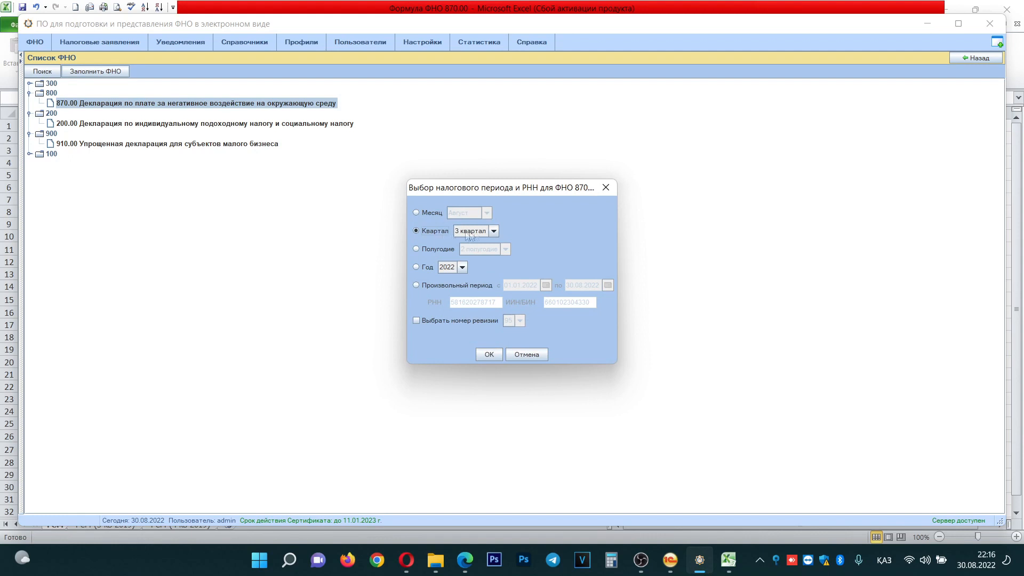
pyautogui.click(488, 354)
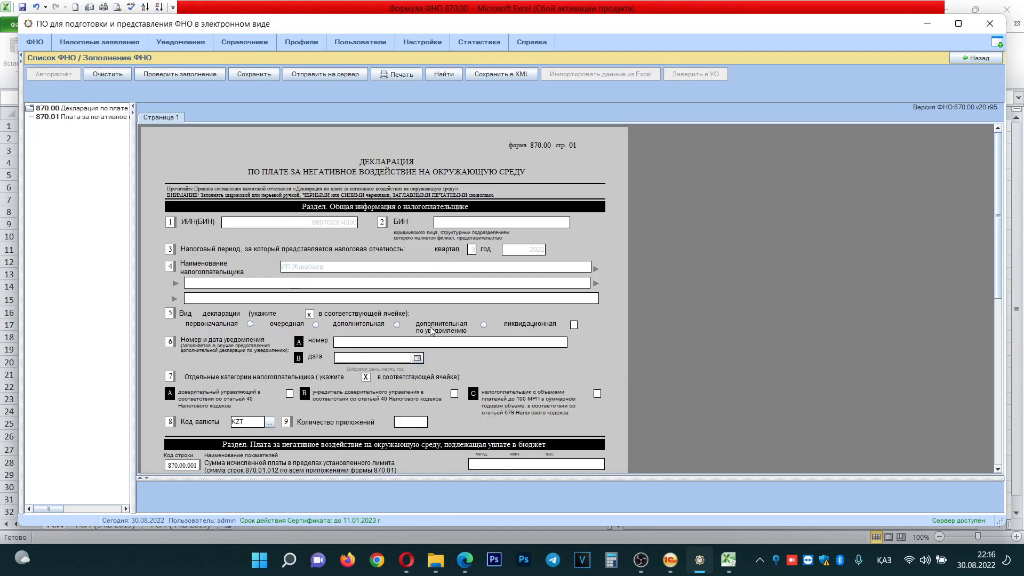
# Mark the 870.00 declaration type as первоначальная and review the main form's sections.
pyautogui.scroll(-1, 267, 310)
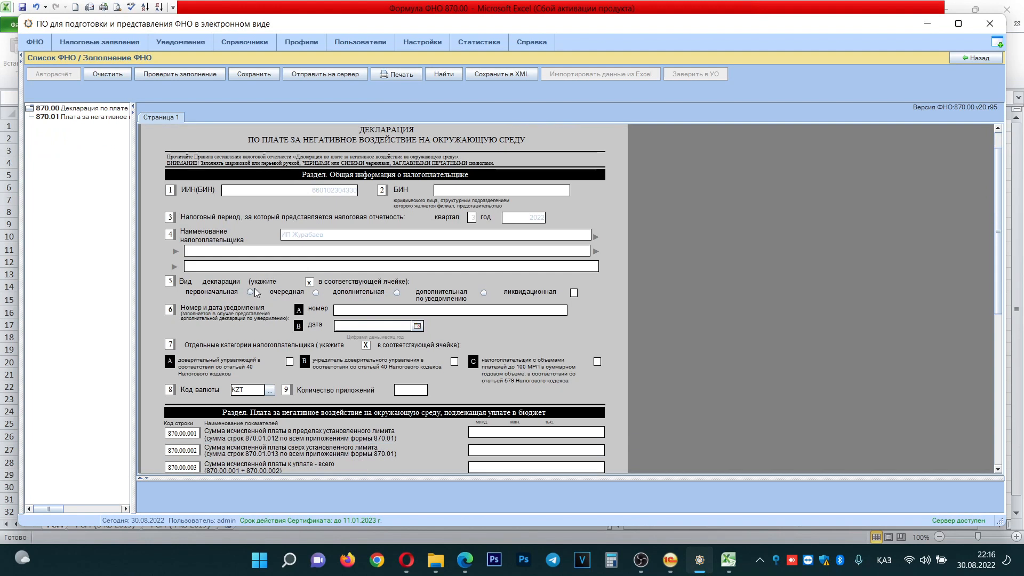
pyautogui.click(251, 292)
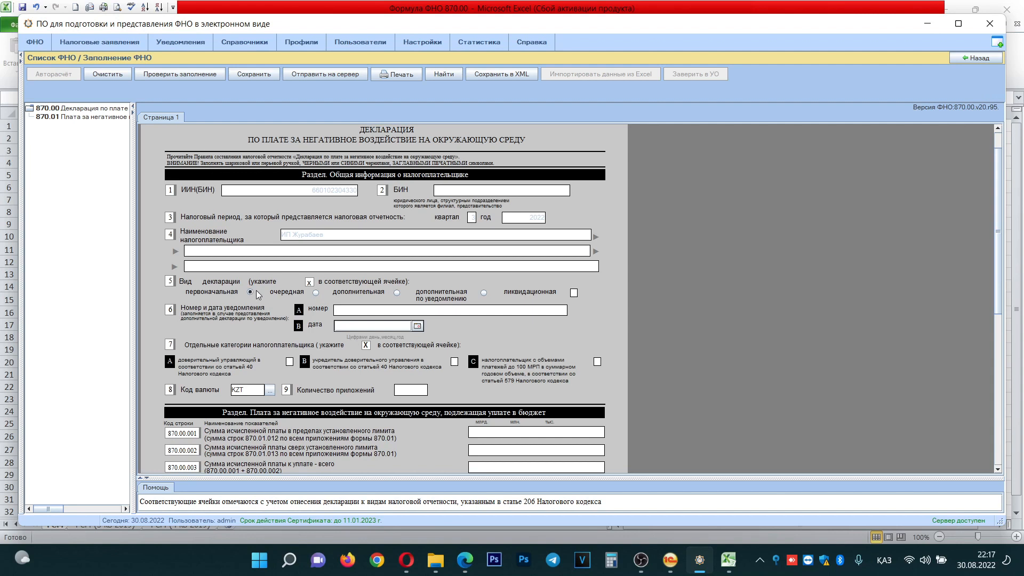
pyautogui.scroll(-3, 430, 361)
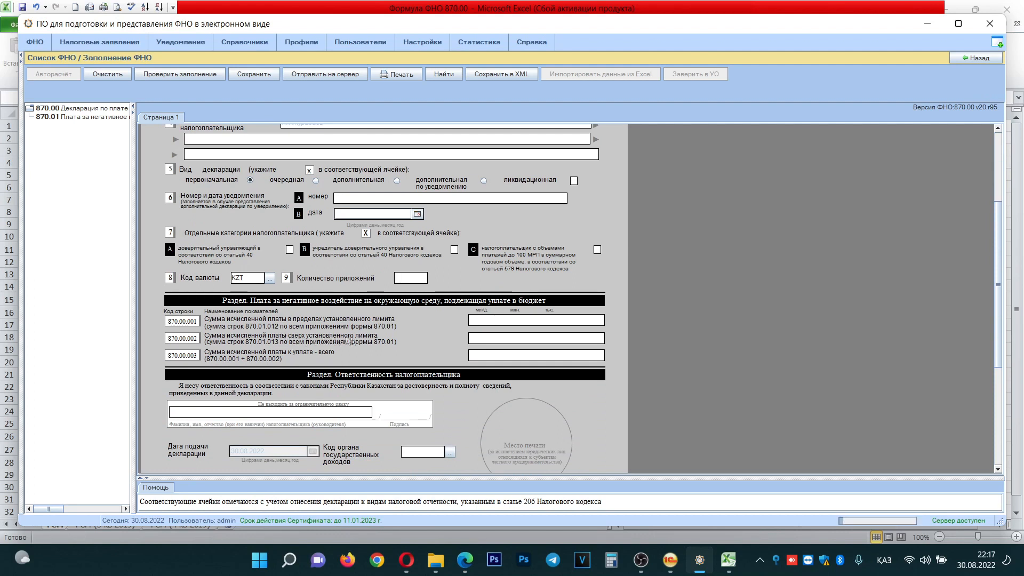
pyautogui.scroll(5, 422, 347)
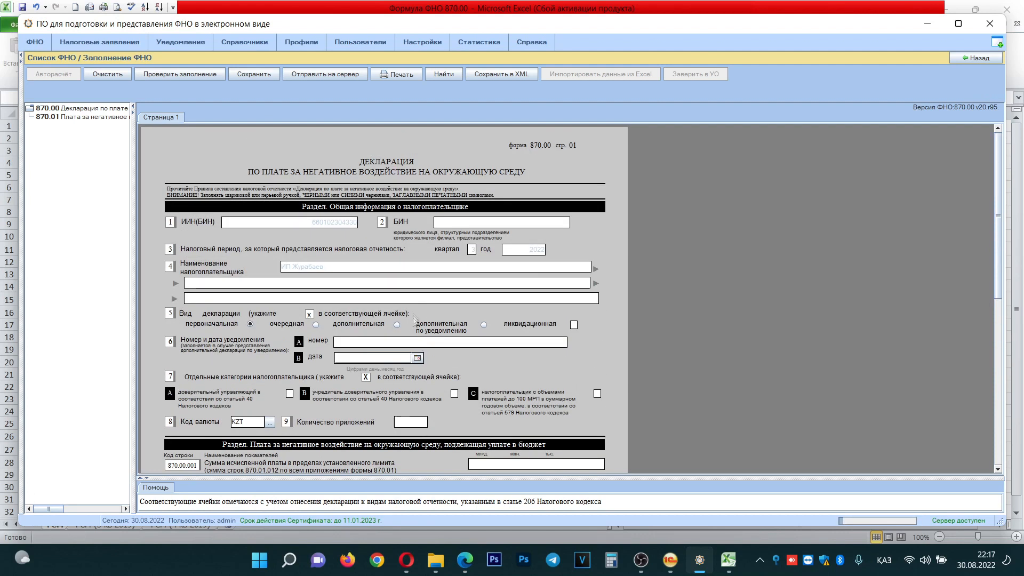
pyautogui.scroll(-4, 414, 320)
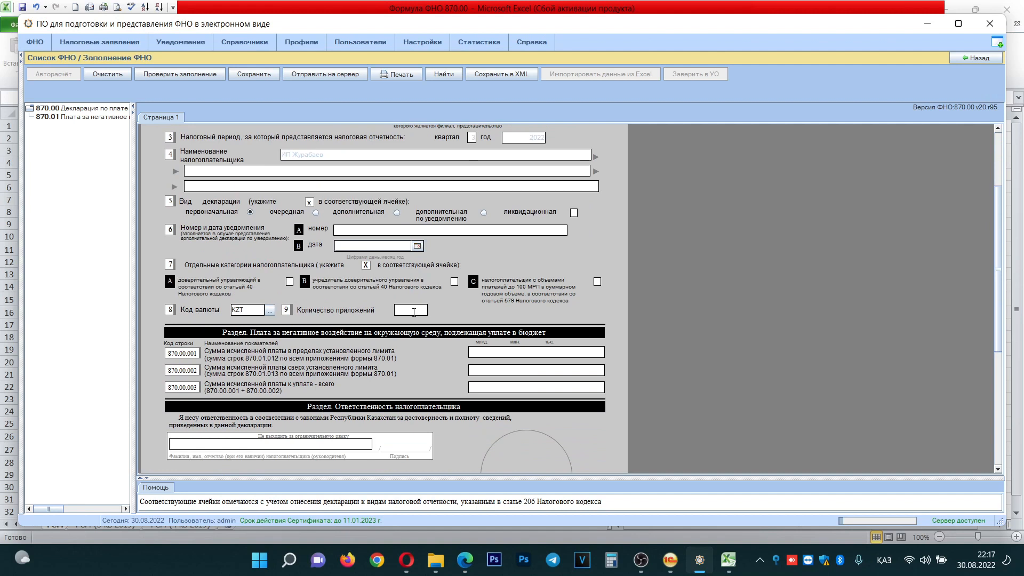
pyautogui.scroll(2, 414, 312)
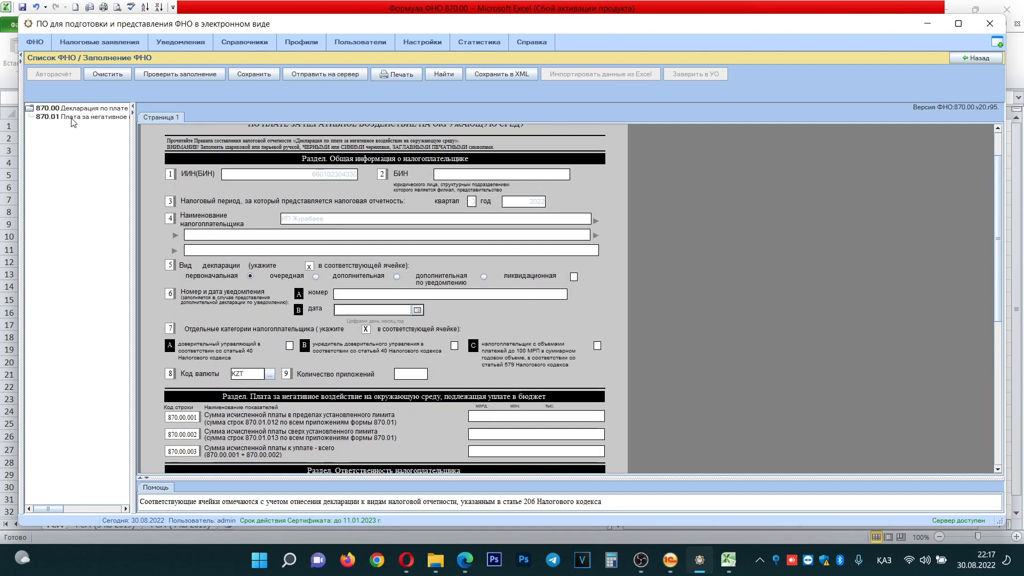
# In annex 870.01, select emissions в атмосферный воздух от передвижных источников and set the measurement unit to тонна.
pyautogui.click(73, 117)
pyautogui.scroll(-1, 401, 368)
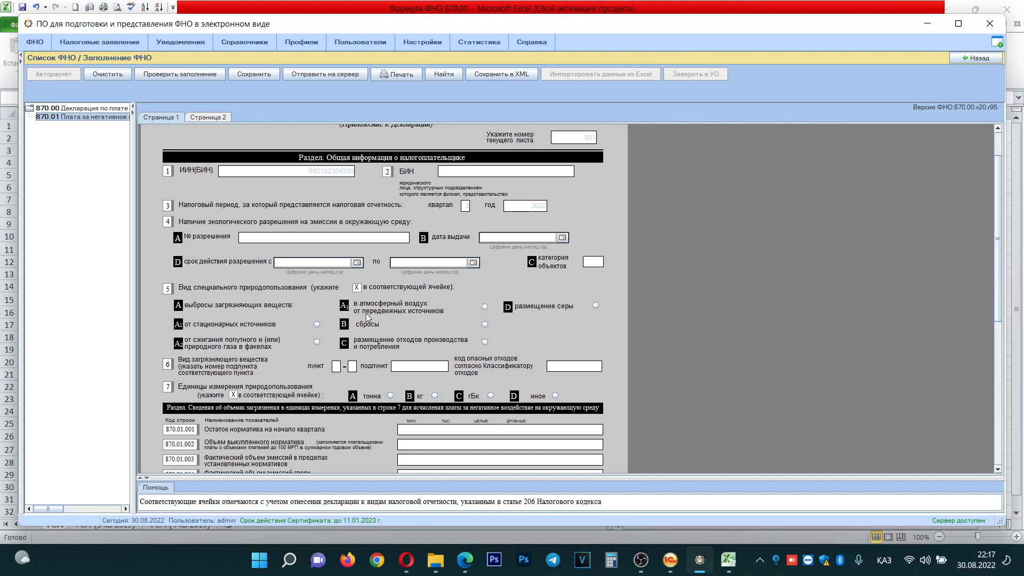
pyautogui.click(485, 307)
pyautogui.scroll(-2, 392, 349)
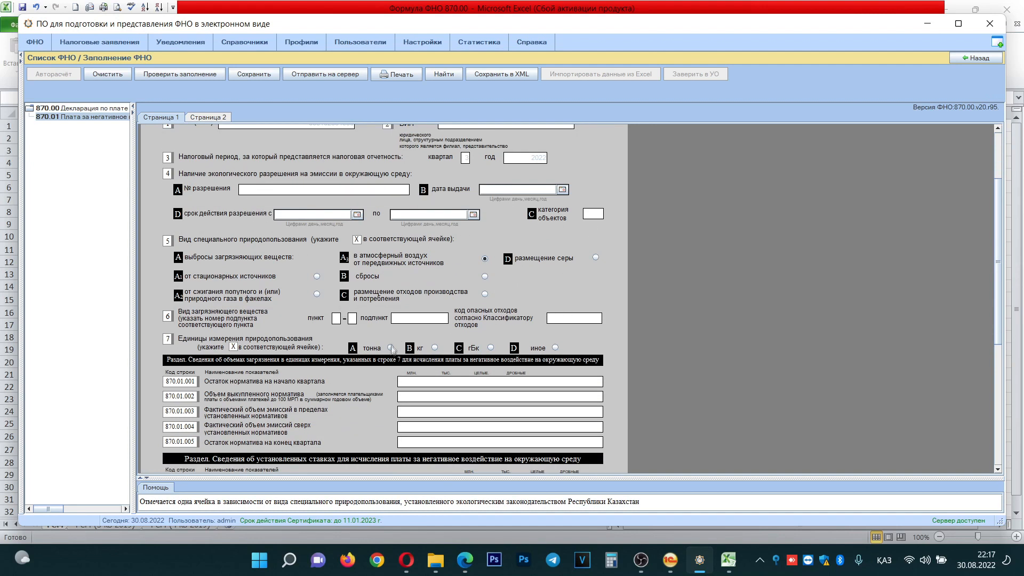
pyautogui.click(390, 348)
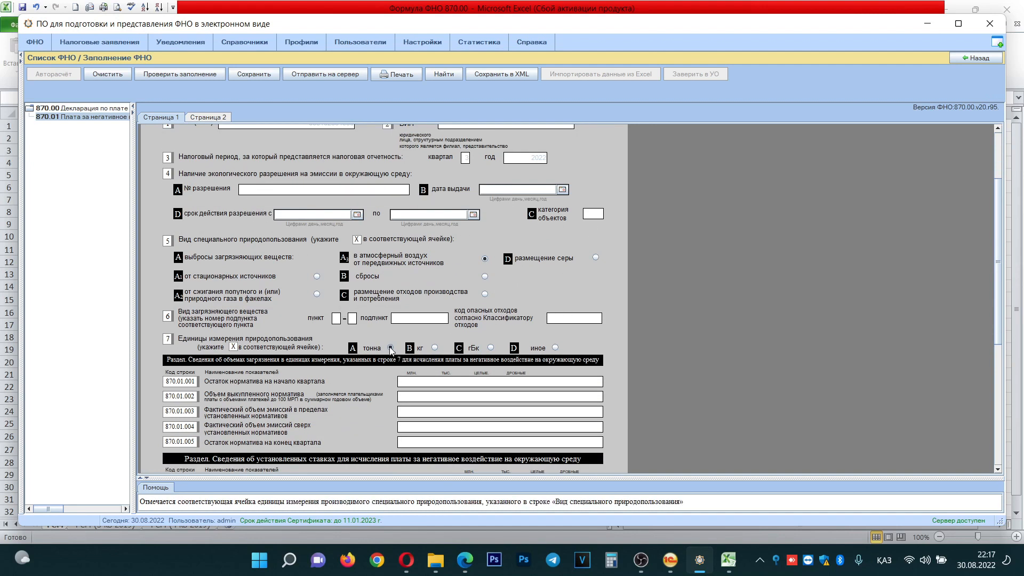
# Enter 0 as the norm balance at the quarter's start and end in lines 870.01.001 and 870.01.005.
pyautogui.scroll(-2, 392, 352)
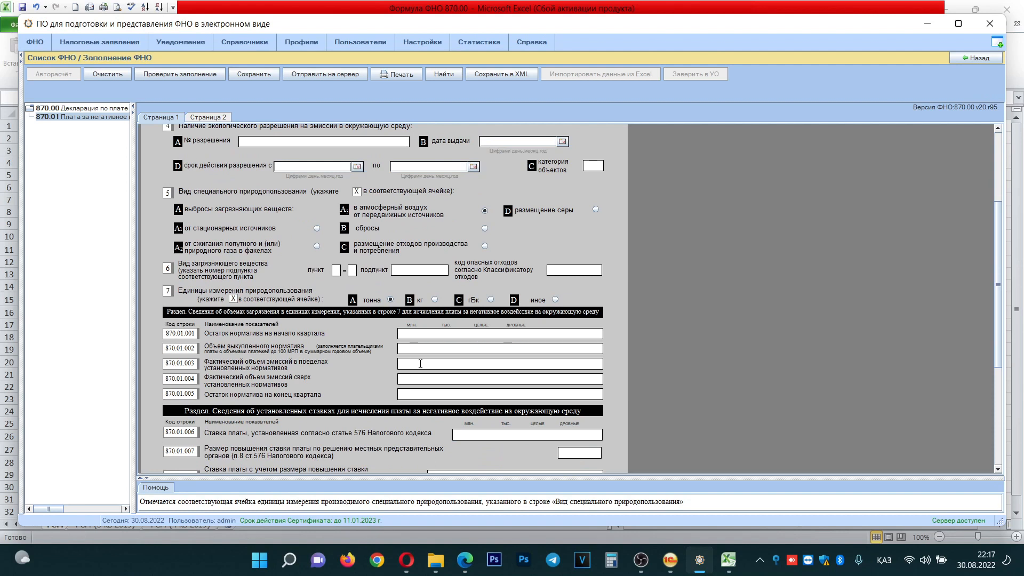
pyautogui.click(433, 334)
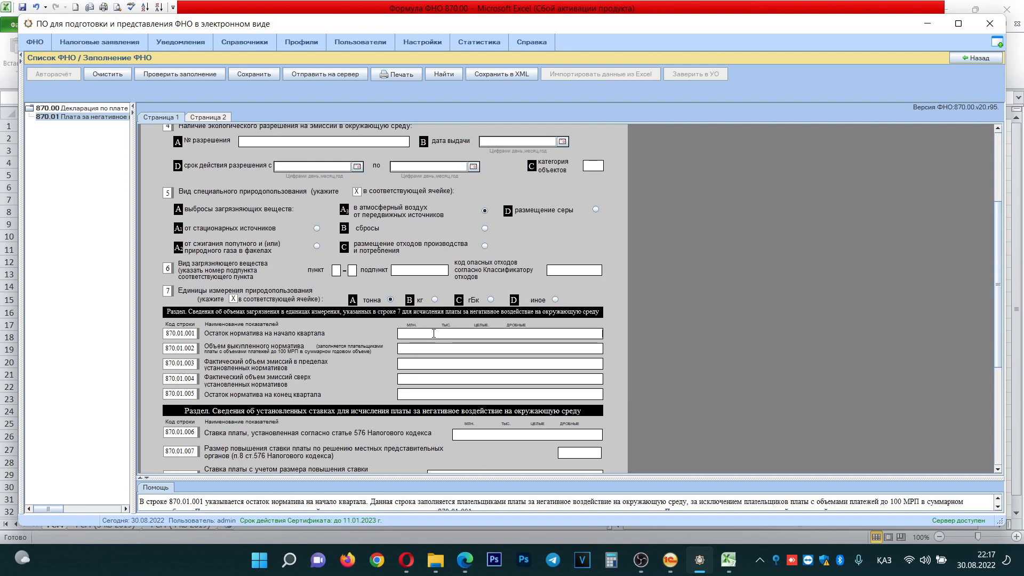
pyautogui.write('0')
pyautogui.click(531, 394)
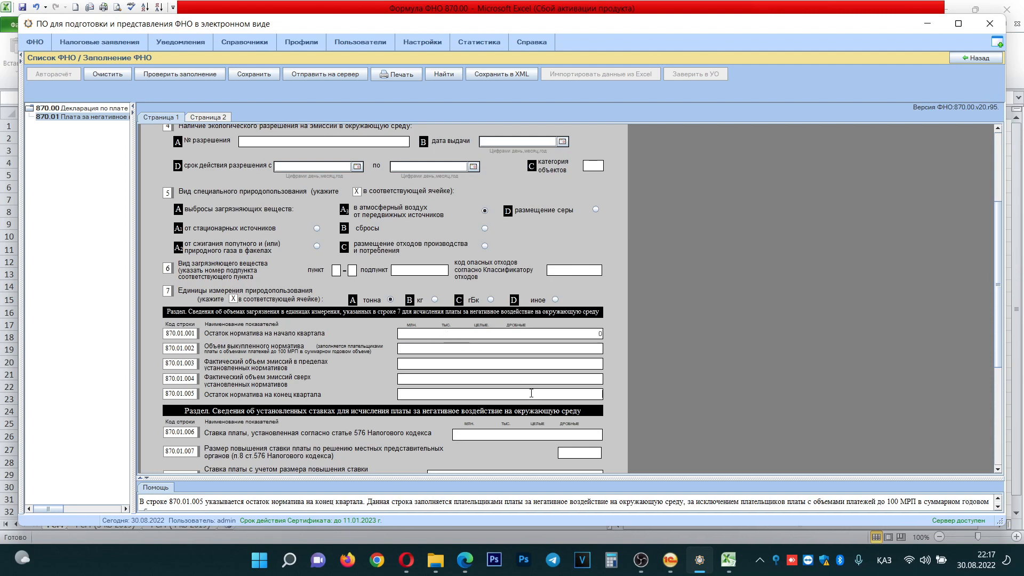
# Check the petrol tonnage in F16 of the Excel workbook and enter 0,365 in line 870.01.003 of the annex.
pyautogui.click(546, 362)
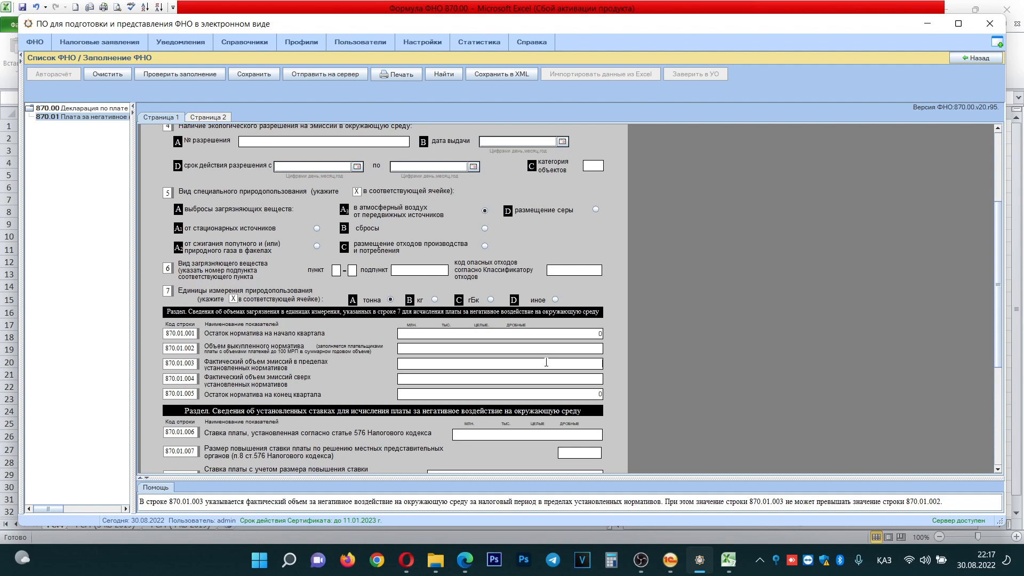
pyautogui.click(728, 559)
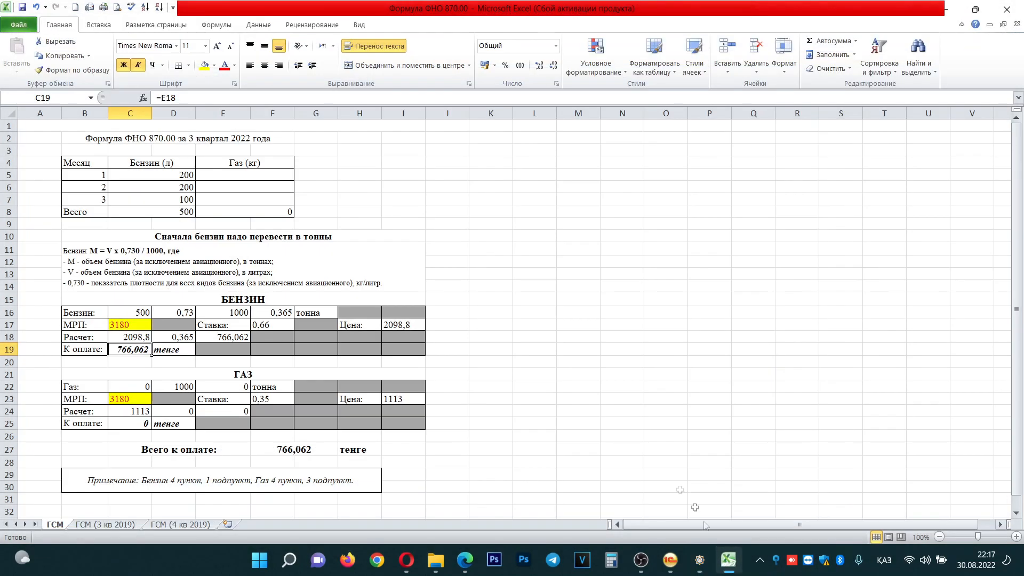
pyautogui.click(281, 314)
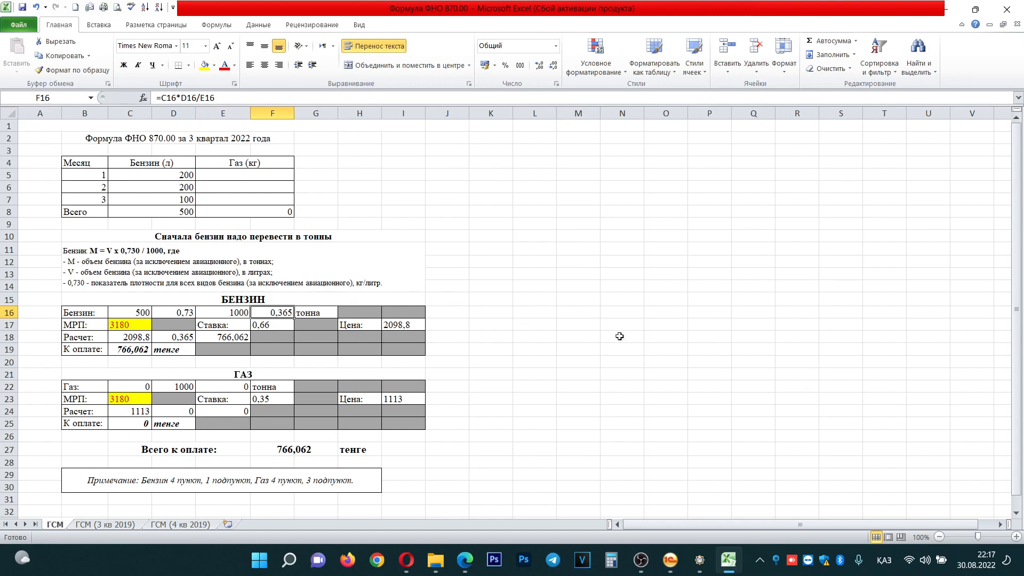
pyautogui.click(699, 559)
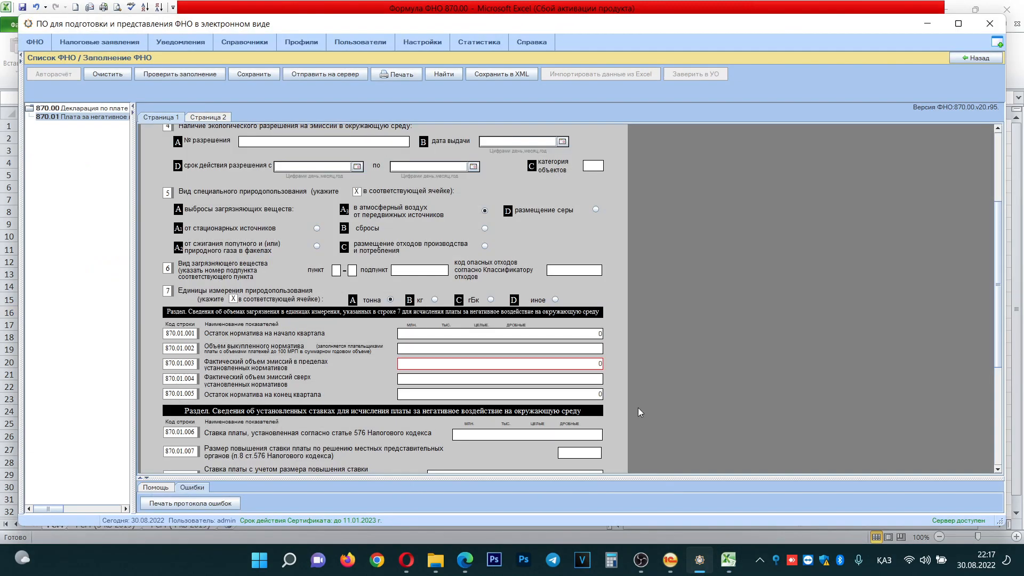
pyautogui.write(',365')
pyautogui.press('Tab')
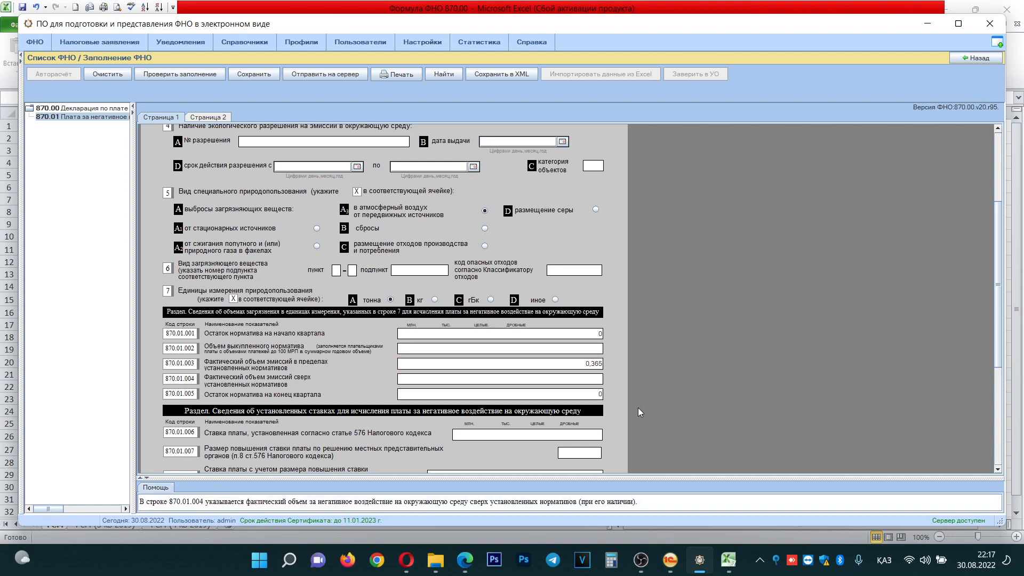
# Check the petrol price in I17 of the Excel workbook and enter 2098 as the rate in line 870.01.006 of the annex.
pyautogui.scroll(-3, 292, 384)
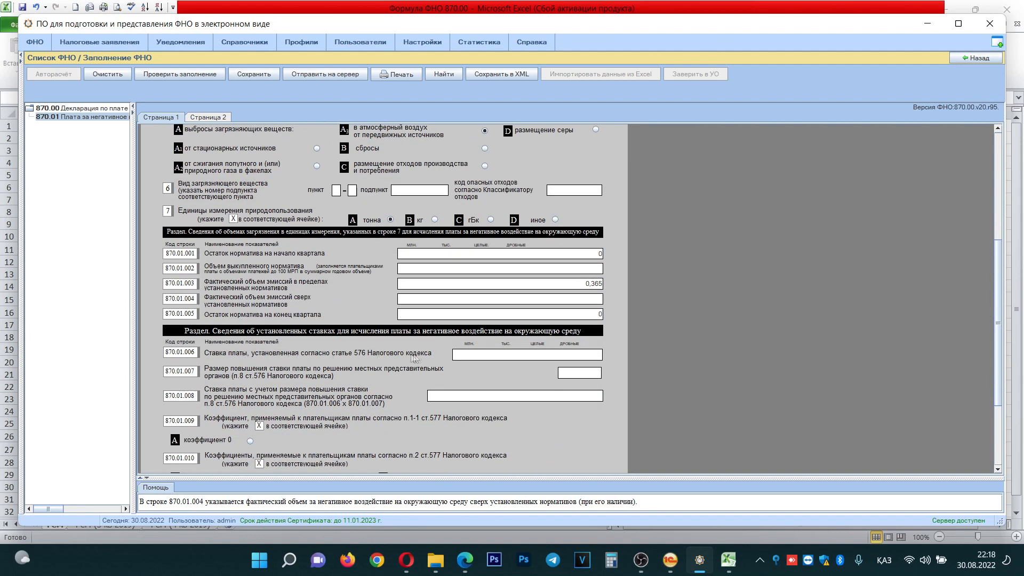
pyautogui.click(505, 354)
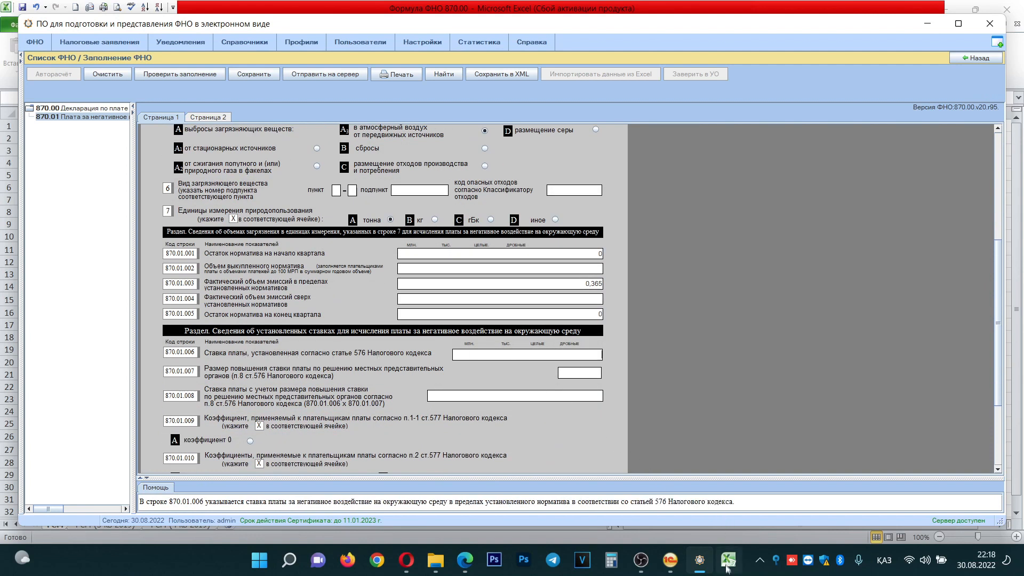
pyautogui.moveTo(728, 568)
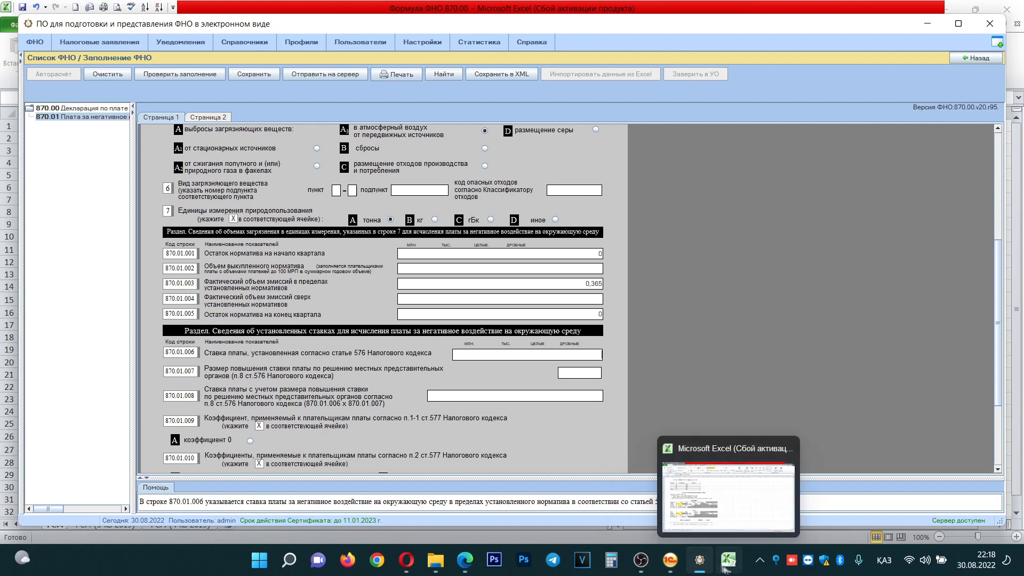
pyautogui.click(726, 566)
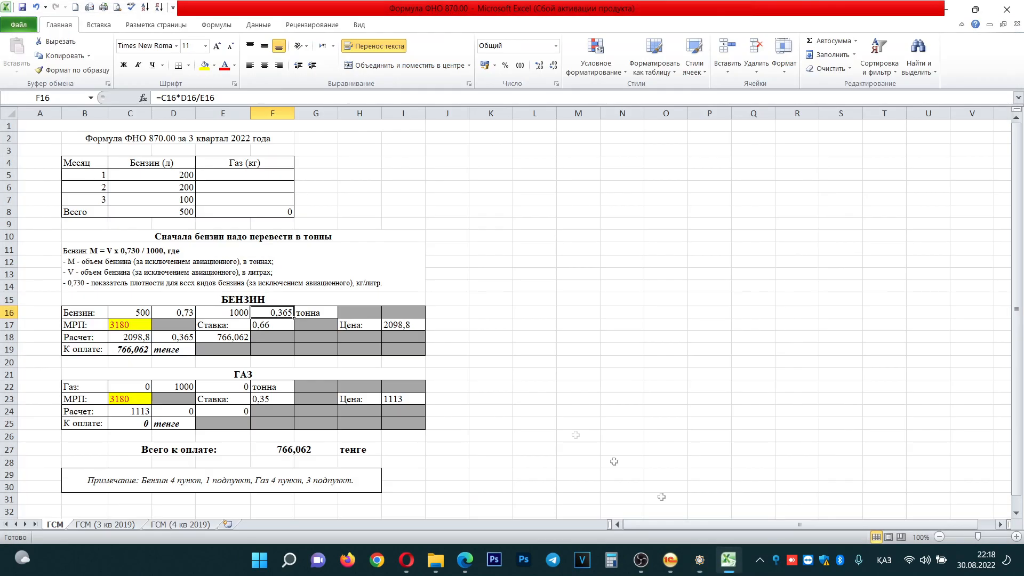
pyautogui.click(409, 326)
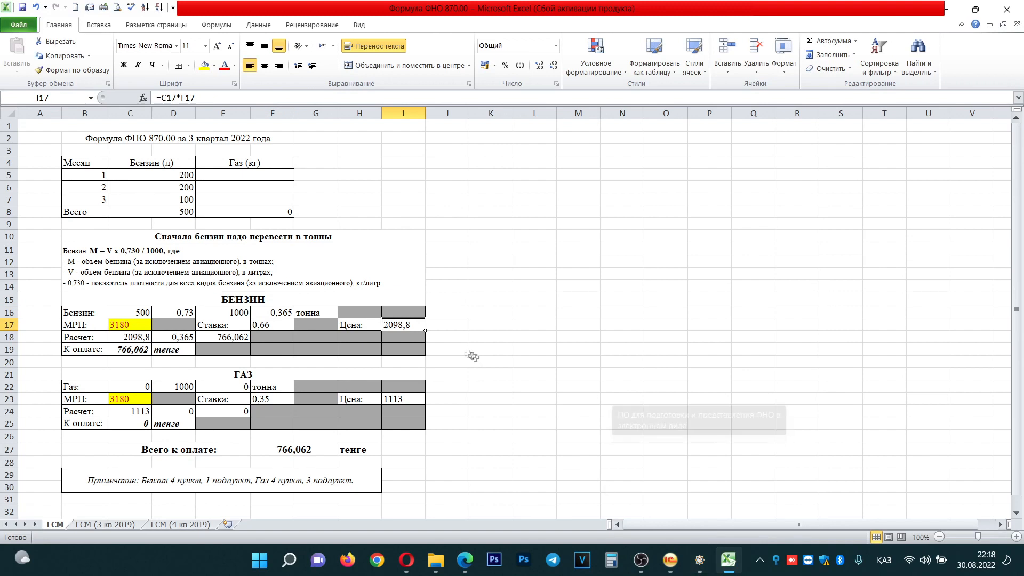
pyautogui.click(699, 566)
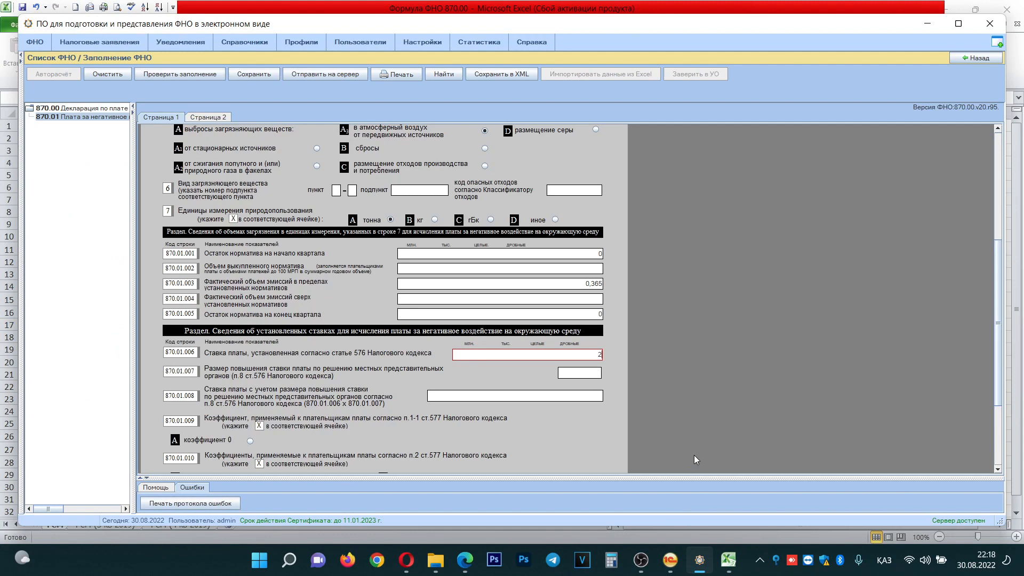
pyautogui.write('2098')
pyautogui.press('Tab')
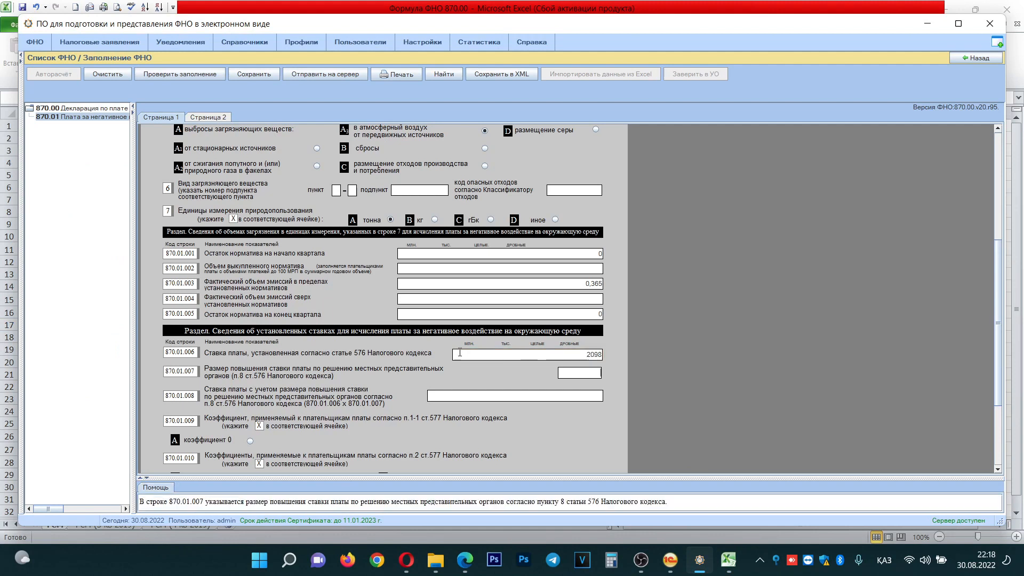
pyautogui.scroll(-4, 459, 355)
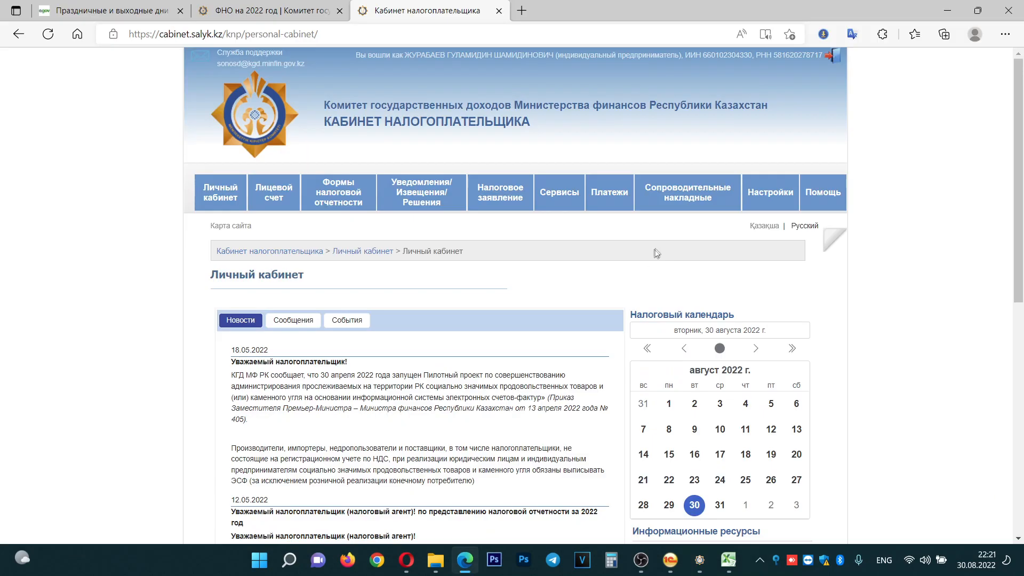
# In the web taxpayer cabinet, open the 870.00 declaration from the 2022 group of the form list settings.
pyautogui.moveTo(769, 190)
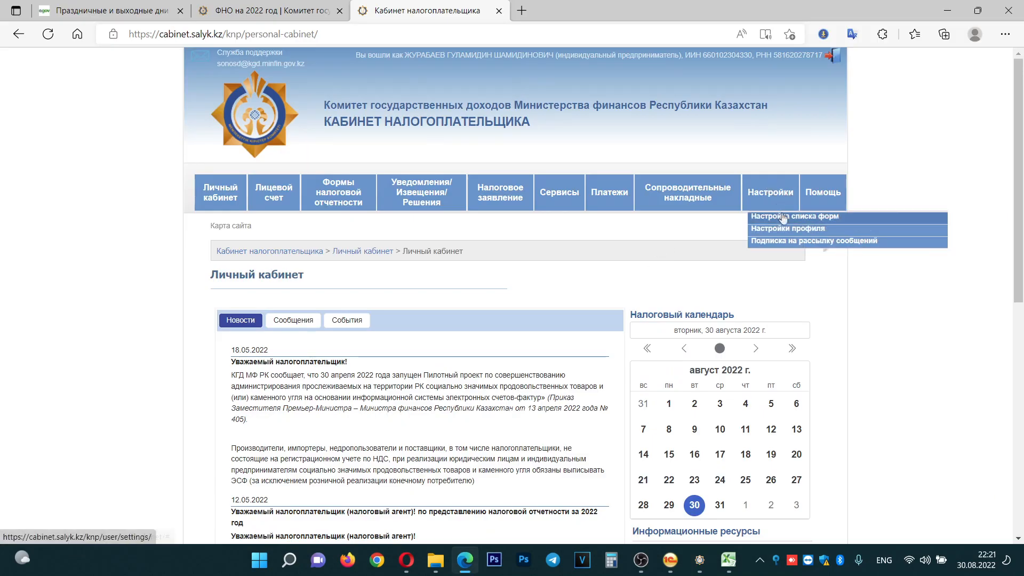
pyautogui.click(807, 221)
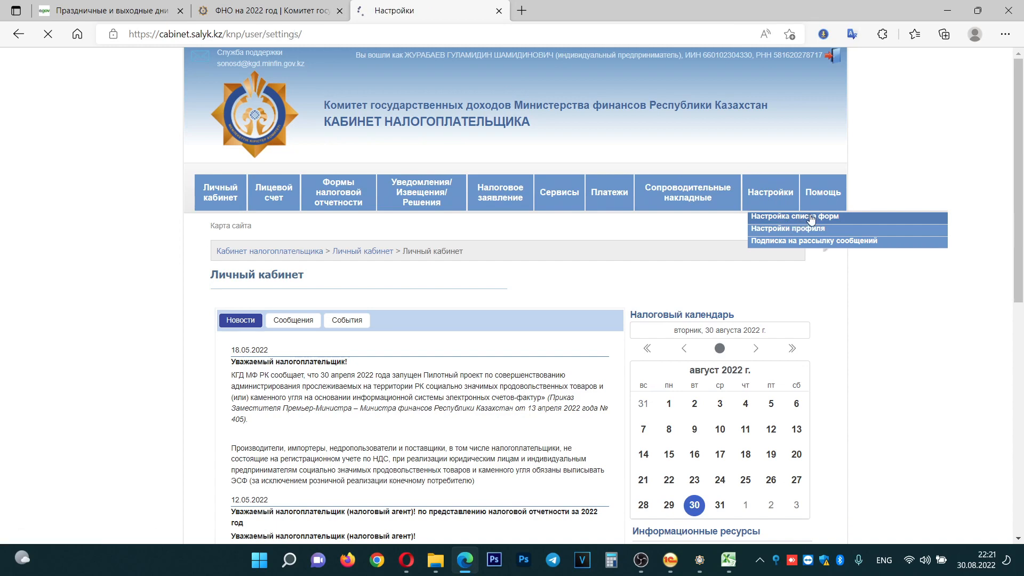
pyautogui.scroll(-1, 328, 304)
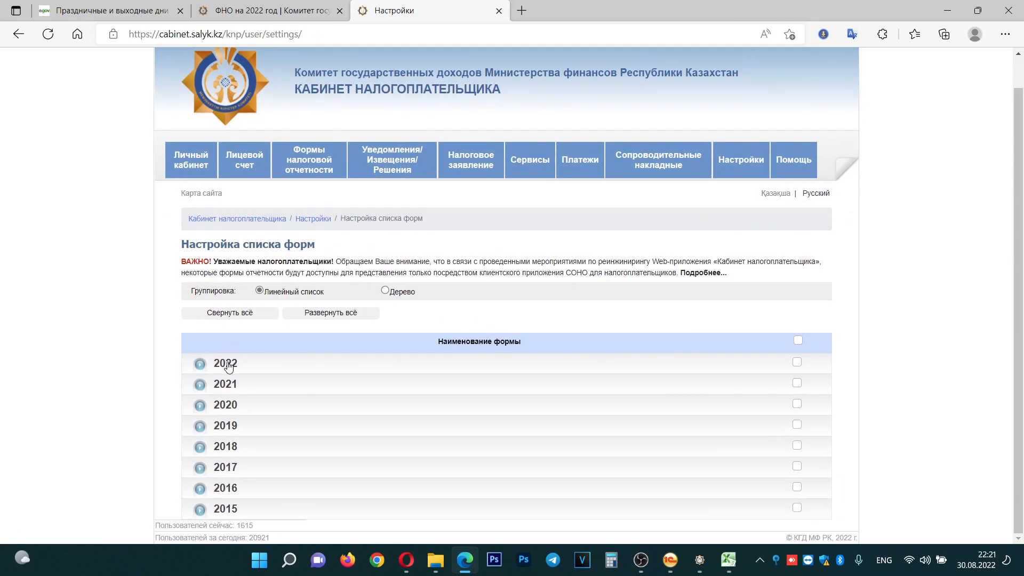
pyautogui.click(225, 362)
pyautogui.scroll(-5, 241, 366)
pyautogui.scroll(-2, 241, 366)
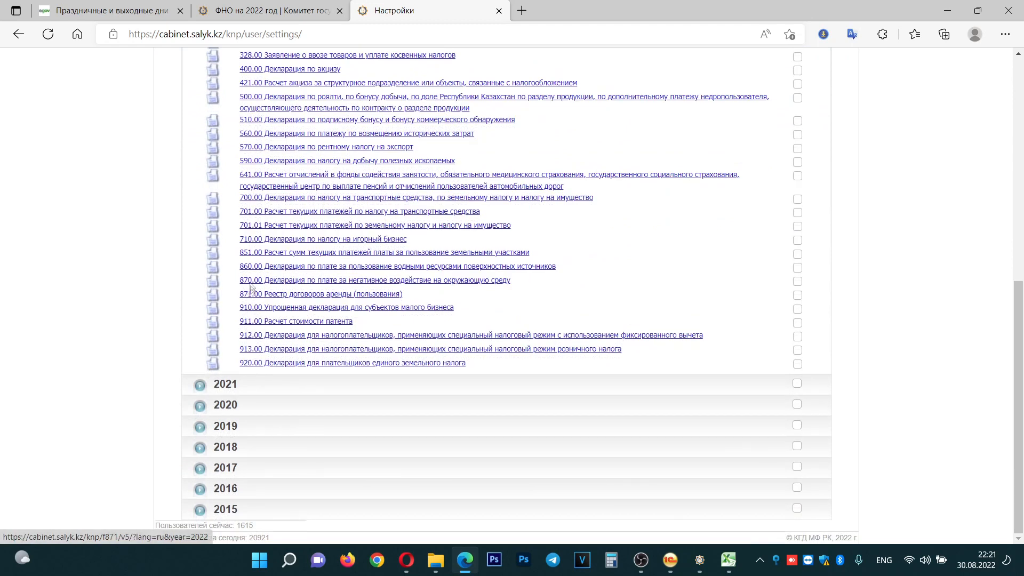
pyautogui.click(296, 282)
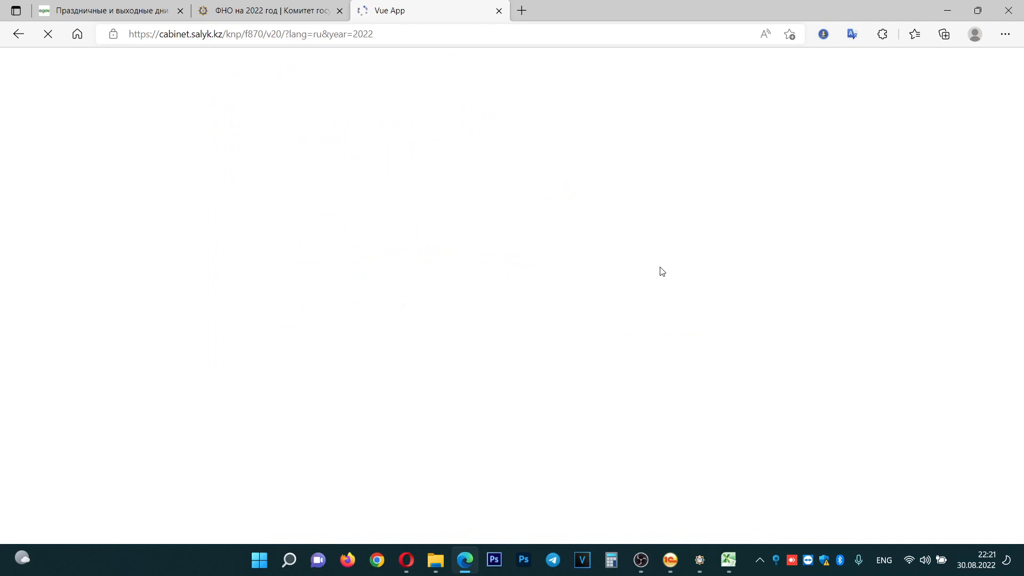
# Look over the main form, open page 1 of annex 870.01 and select emissions в атмосферный воздух от передвижных источников.
pyautogui.scroll(-4, 661, 272)
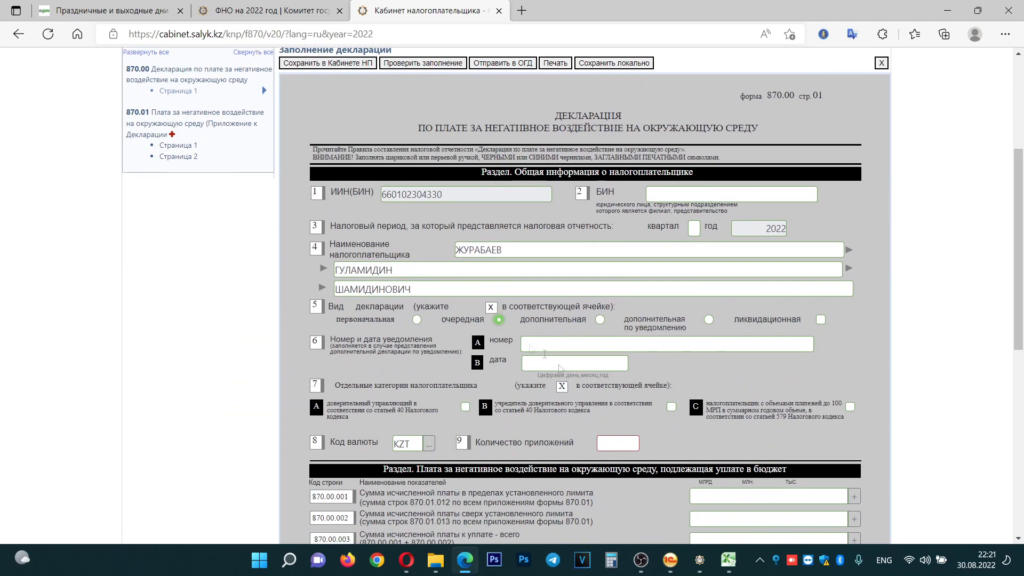
pyautogui.scroll(-3, 560, 368)
pyautogui.click(622, 295)
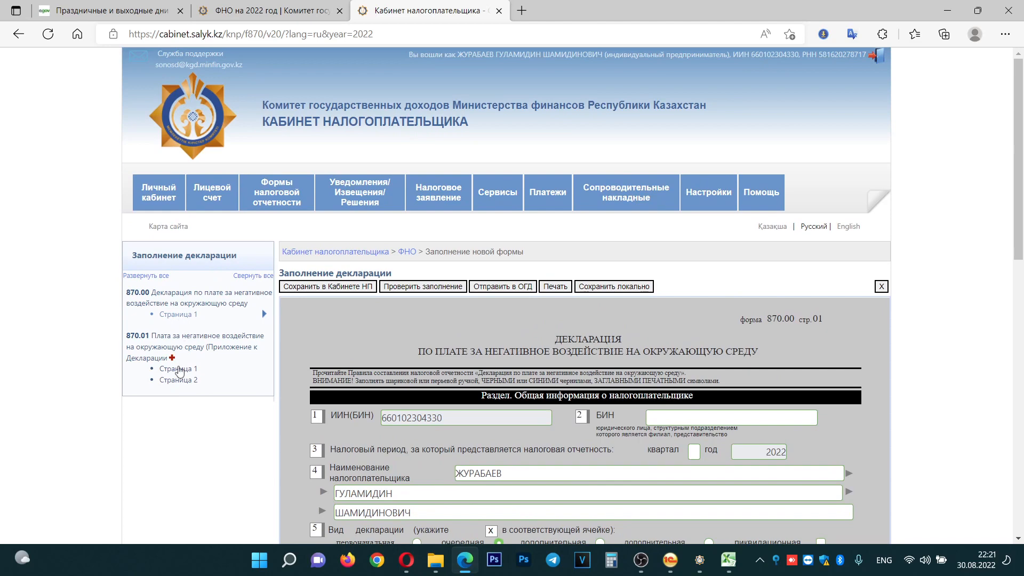
pyautogui.click(178, 368)
pyautogui.scroll(-5, 625, 348)
pyautogui.scroll(-1, 625, 348)
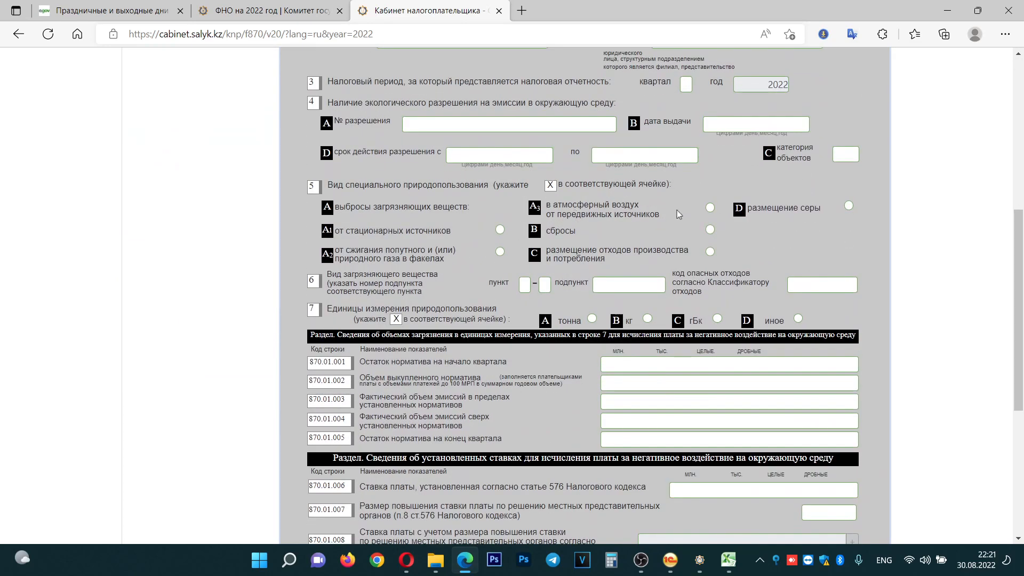
pyautogui.moveTo(586, 215); pyautogui.dragTo(656, 215)
pyautogui.click(710, 207)
# Enter 0 as the norm balance at the quarter's start and end in lines 870.01.001 and 870.01.005 of the web annex.
pyautogui.scroll(-2, 728, 275)
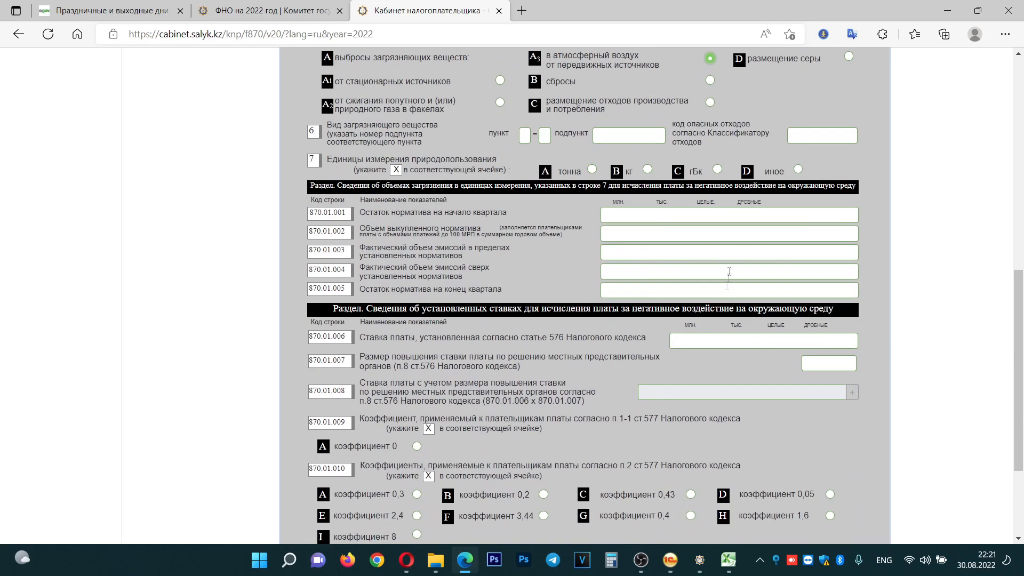
pyautogui.click(747, 218)
pyautogui.write('0')
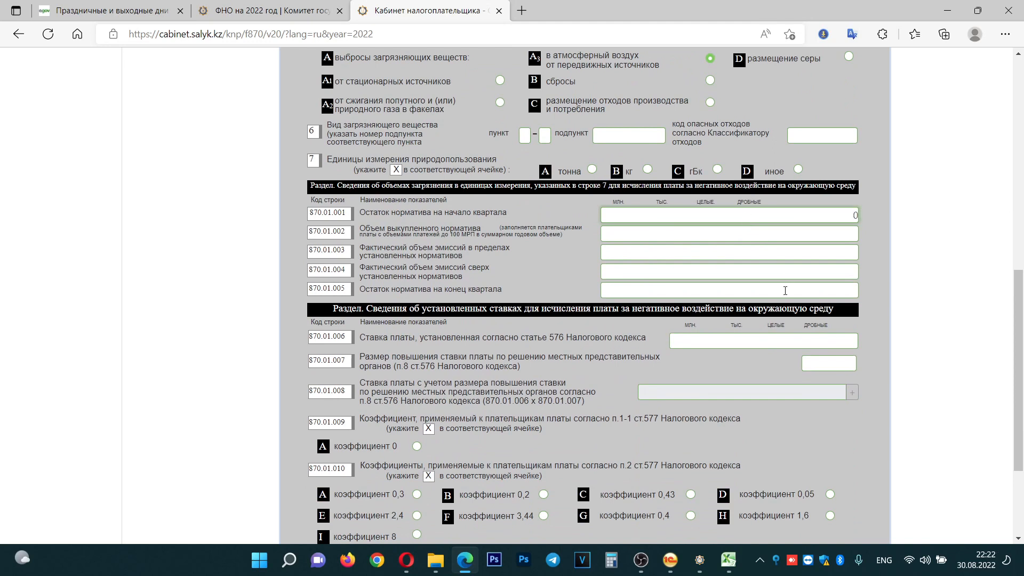
pyautogui.click(785, 290)
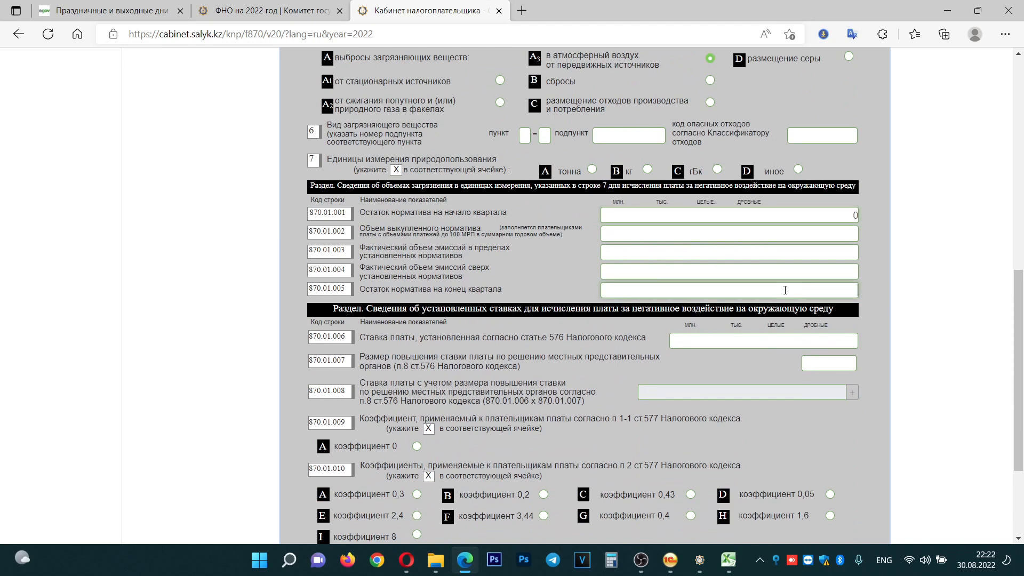
# Check the petrol tonnage in F16 of the Excel workbook and enter 0.365 in line 870.01.003 of the web annex.
pyautogui.click(793, 254)
pyautogui.click(728, 559)
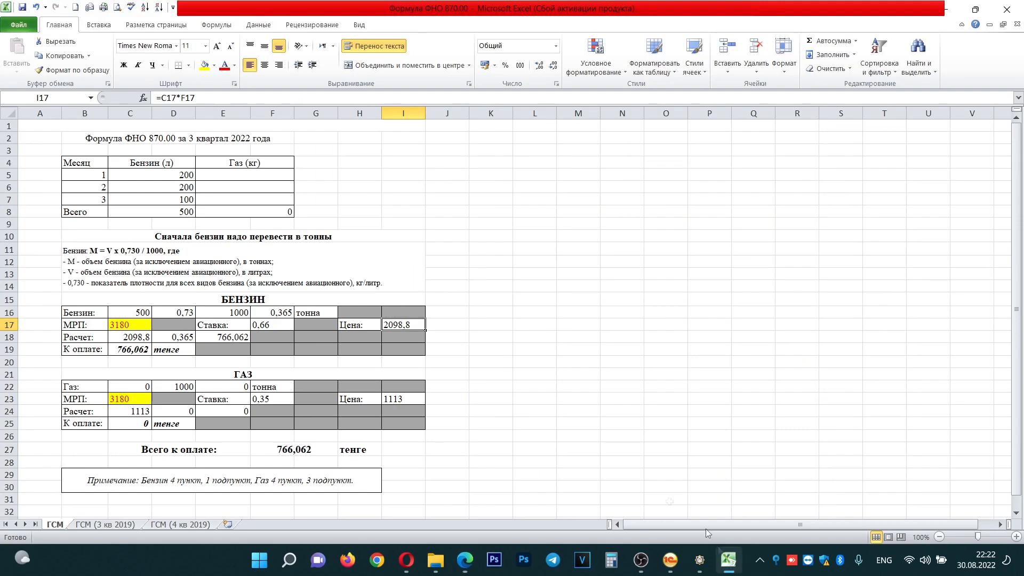
pyautogui.click(276, 314)
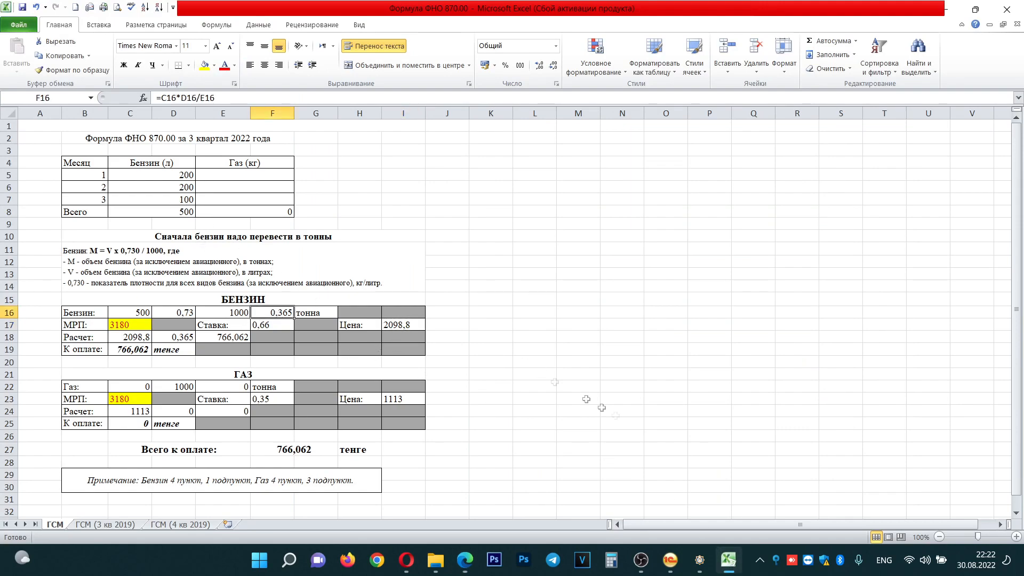
pyautogui.click(465, 561)
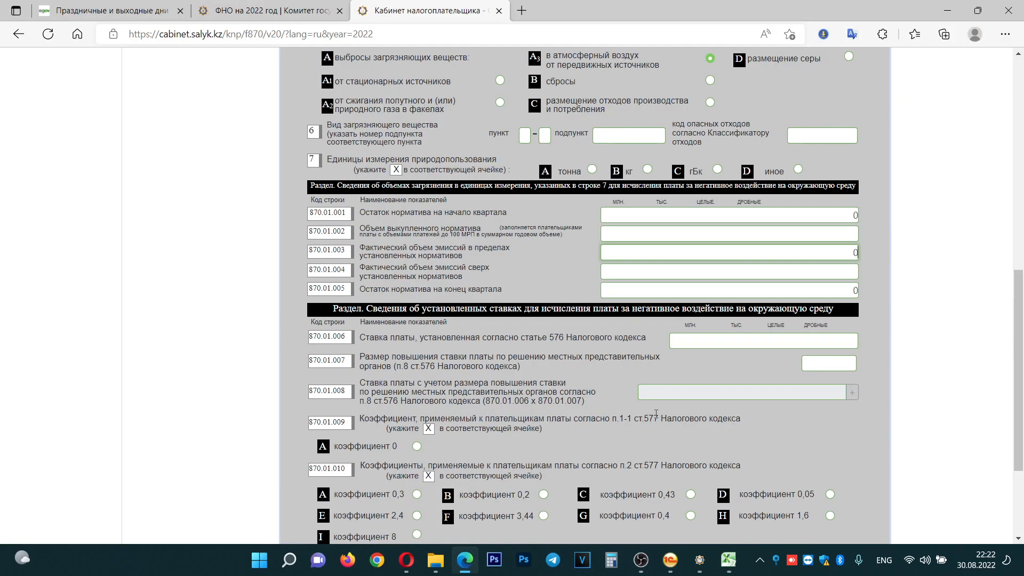
pyautogui.write('0.365')
# Consult the petrol price in the Excel workbook and enter 2099 as the rate in line 870.01.006 of the web annex.
pyautogui.click(733, 564)
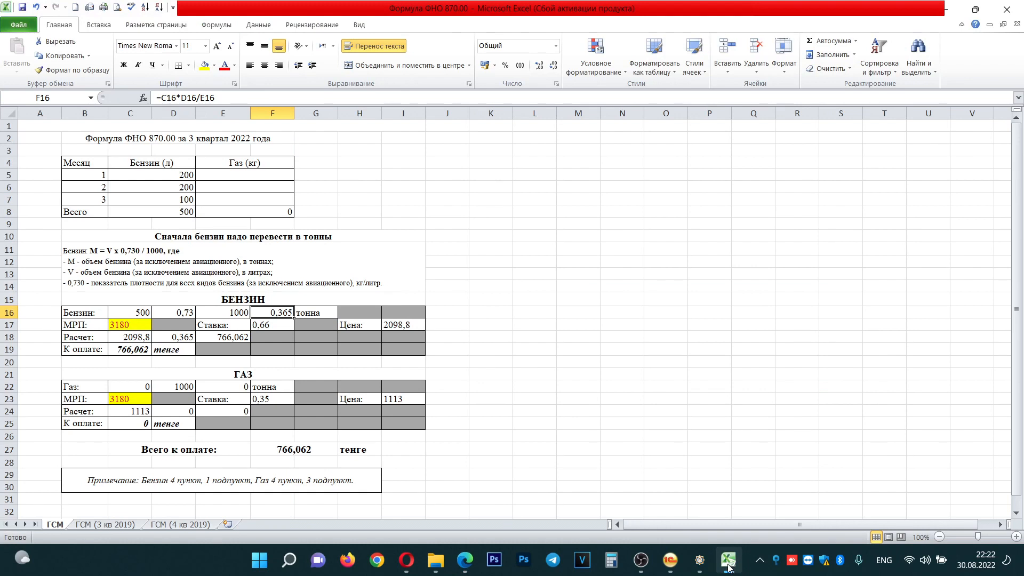
pyautogui.click(728, 567)
pyautogui.click(845, 339)
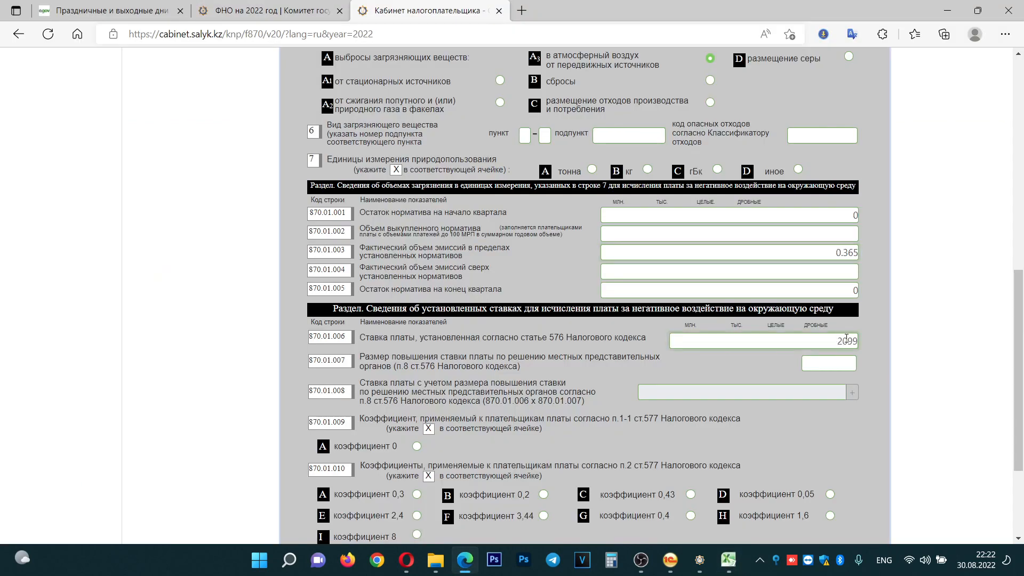
pyautogui.scroll(-3, 803, 348)
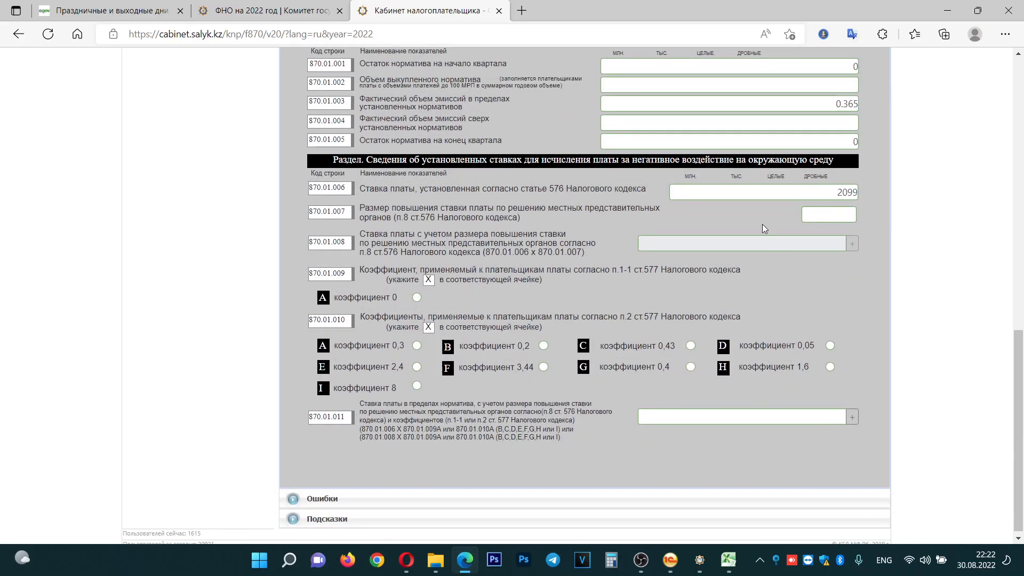
# Return to page 1 of the main 870.00 form and compare its calculated payment lines with C19 in the Excel workbook.
pyautogui.scroll(5, 764, 243)
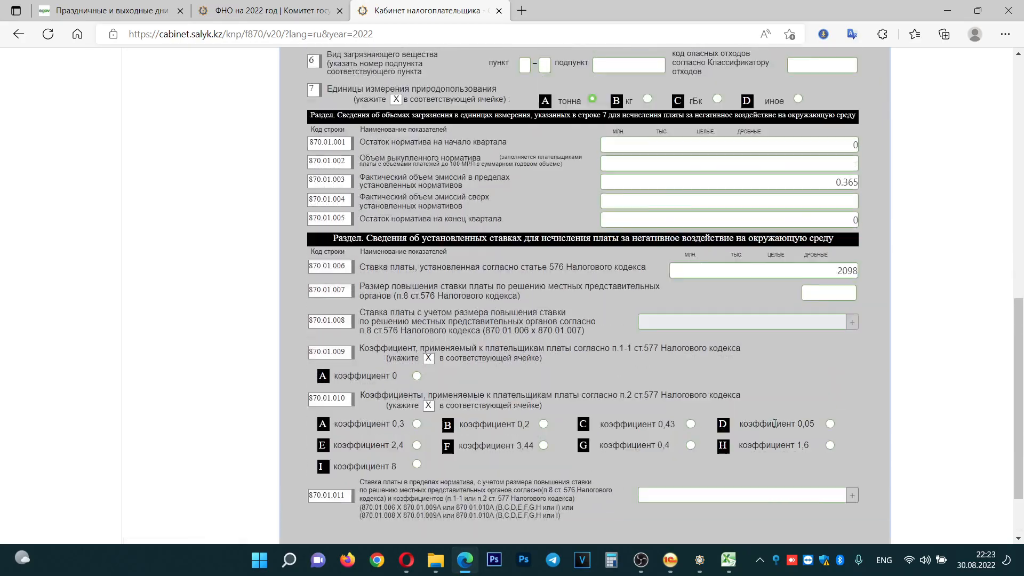
pyautogui.scroll(5, 778, 412)
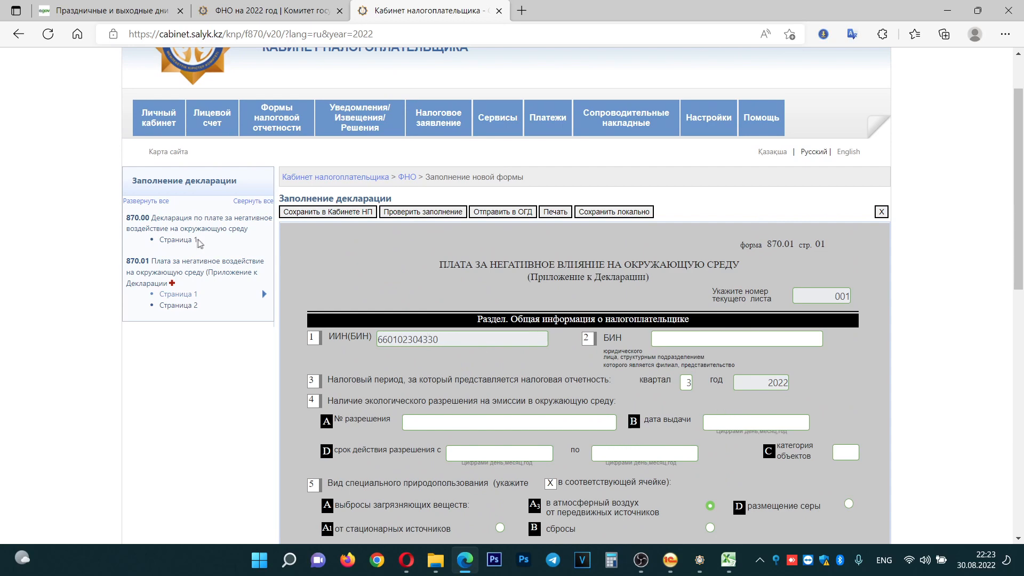
pyautogui.click(188, 244)
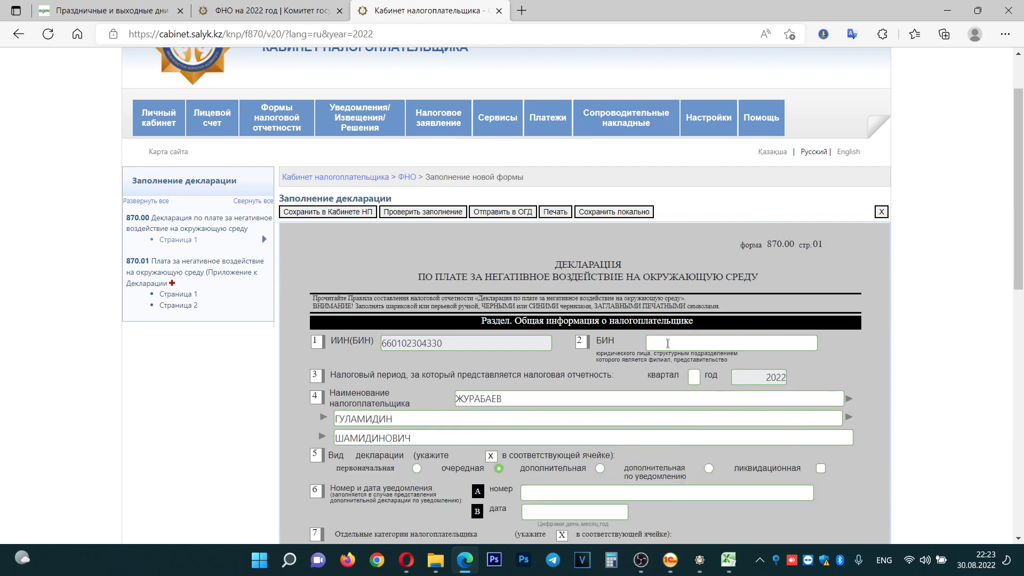
pyautogui.scroll(-6, 794, 373)
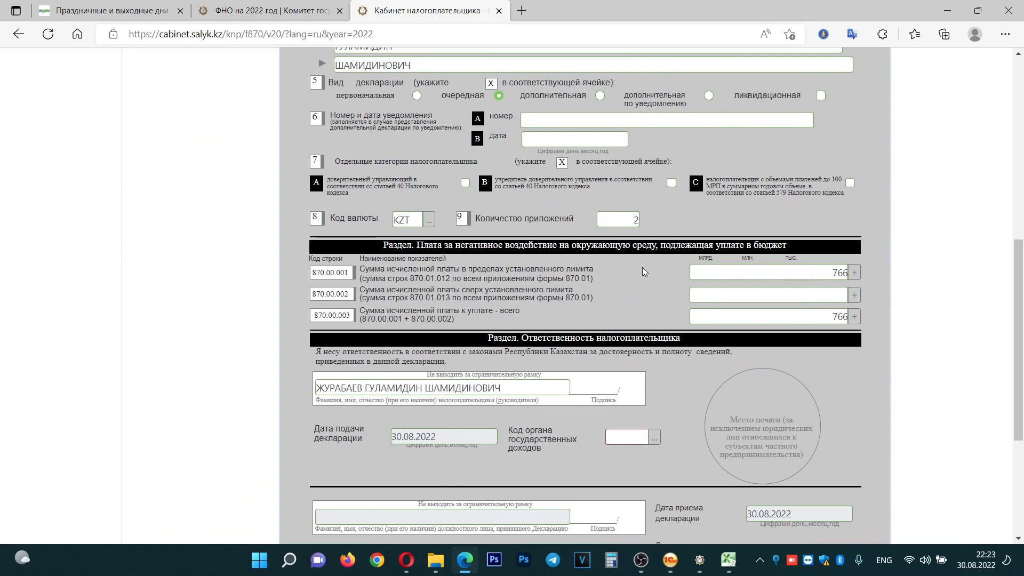
pyautogui.click(728, 560)
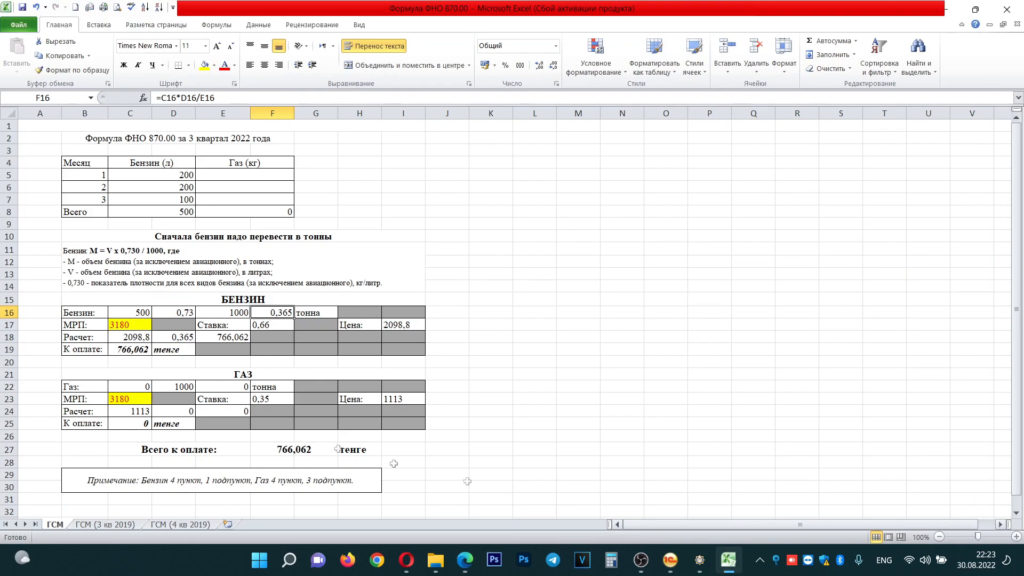
pyautogui.click(135, 350)
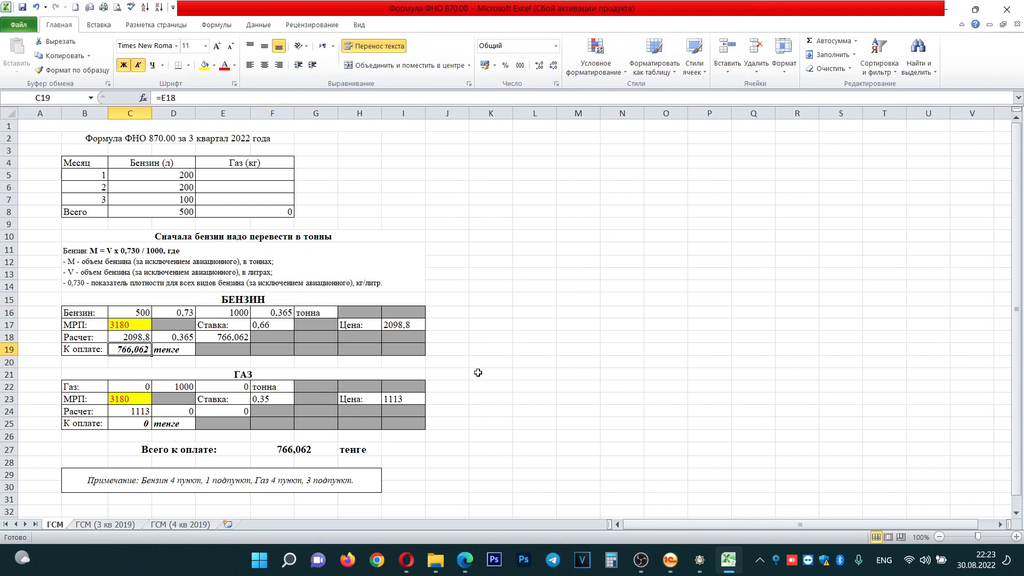
# Back in the web declaration, fill in 6203 as the код органа государственных доходов.
pyautogui.click(699, 561)
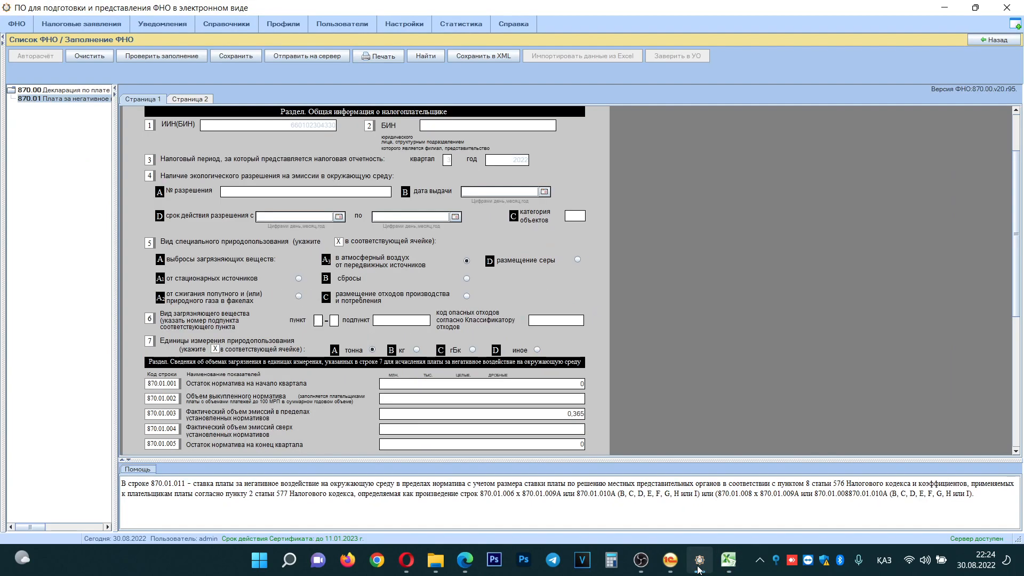
pyautogui.click(699, 566)
pyautogui.click(465, 560)
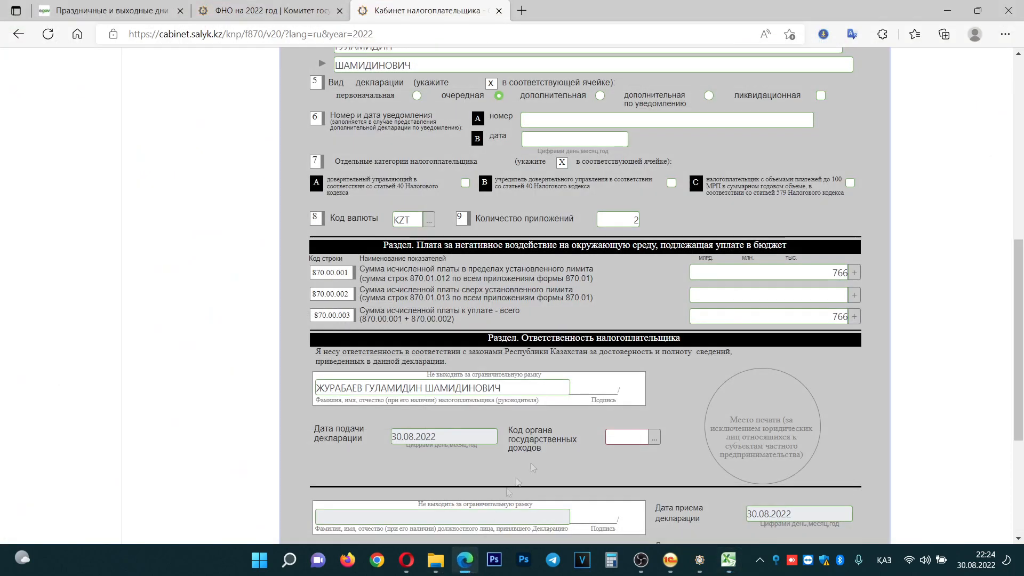
pyautogui.click(628, 439)
pyautogui.click(617, 478)
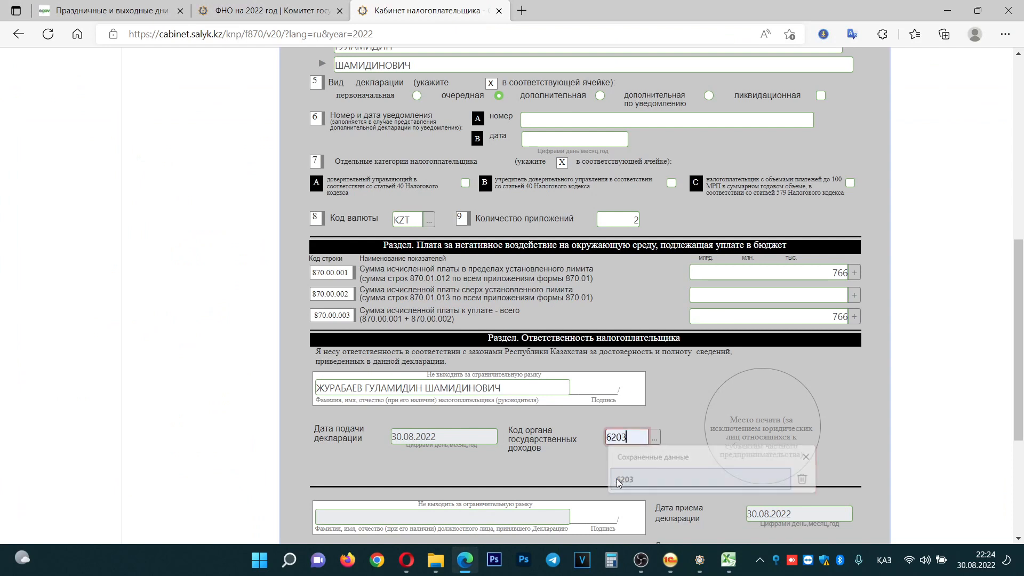
pyautogui.scroll(7, 439, 415)
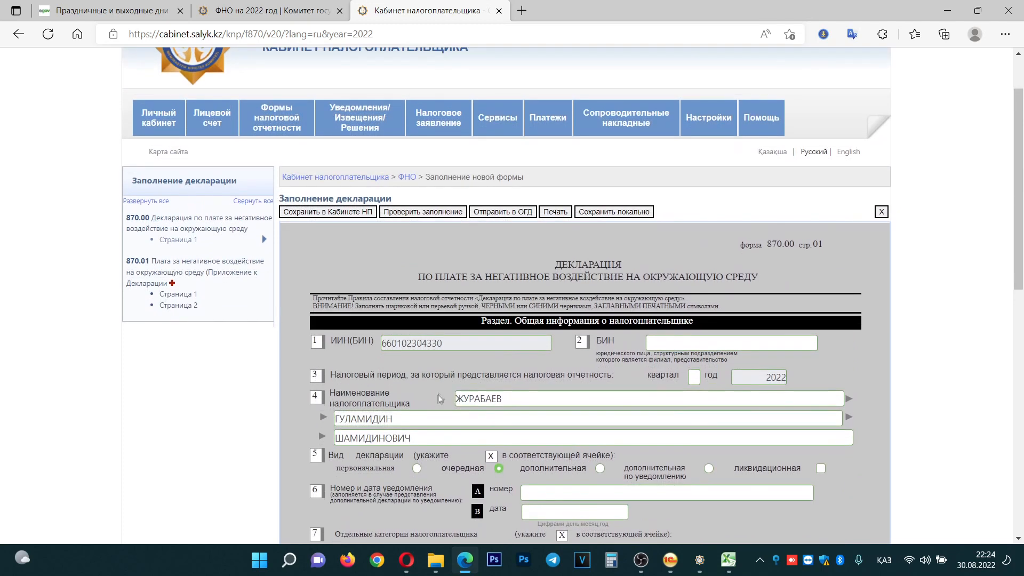